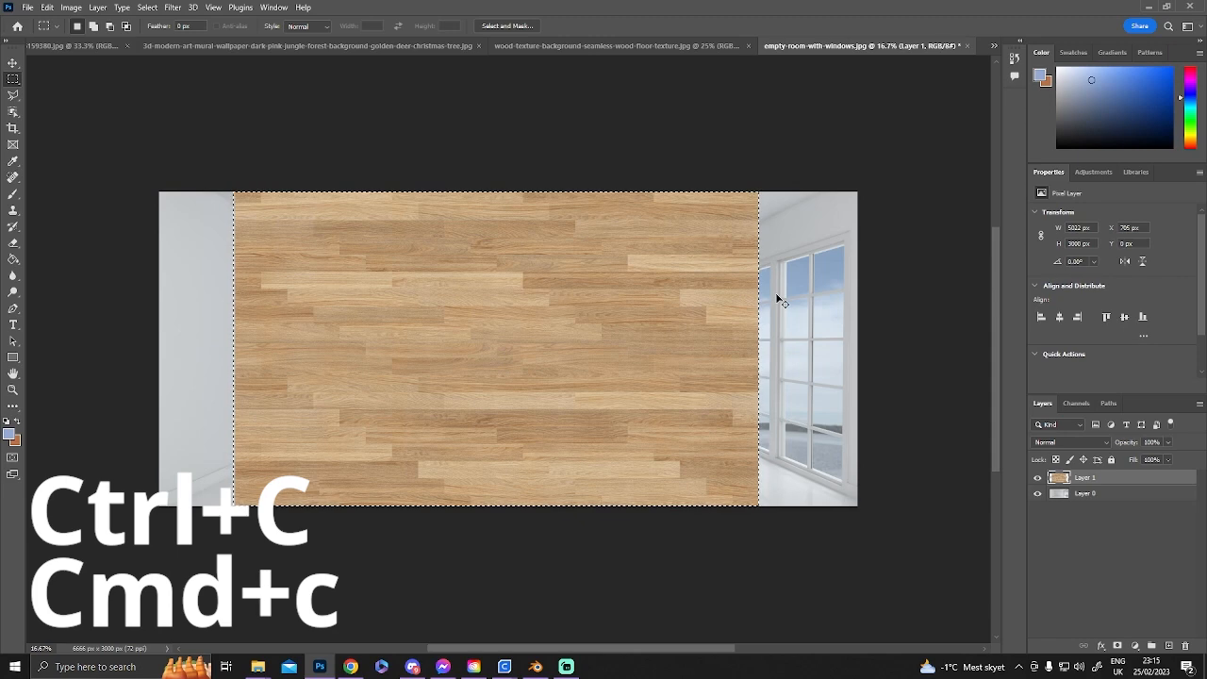
Step: Cut the selected wood texture from Layer 1 and open the Vanishing Point filter
key(ctrl+x)
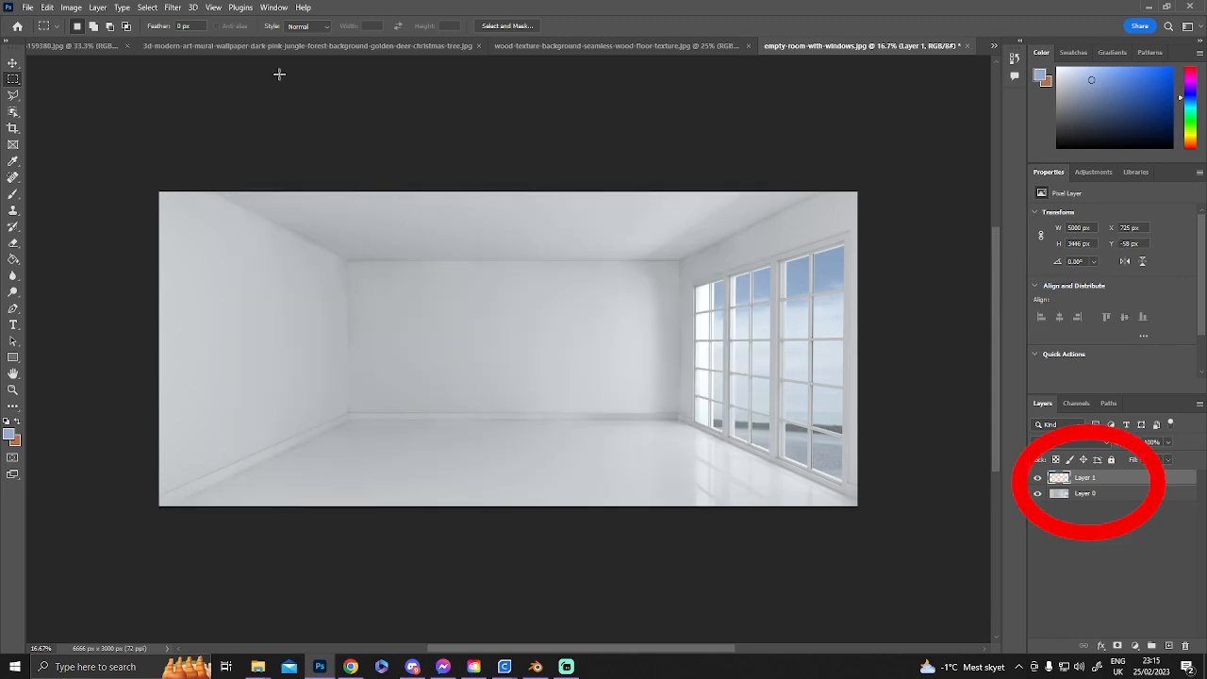
click(173, 8)
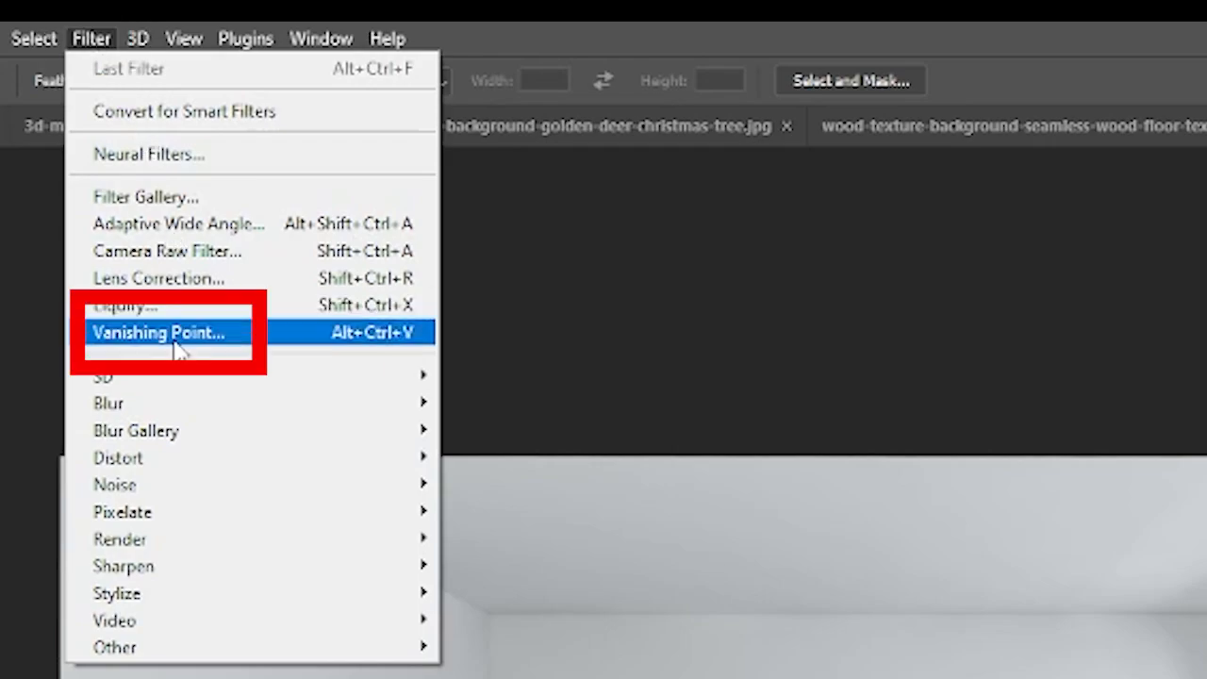
click(175, 331)
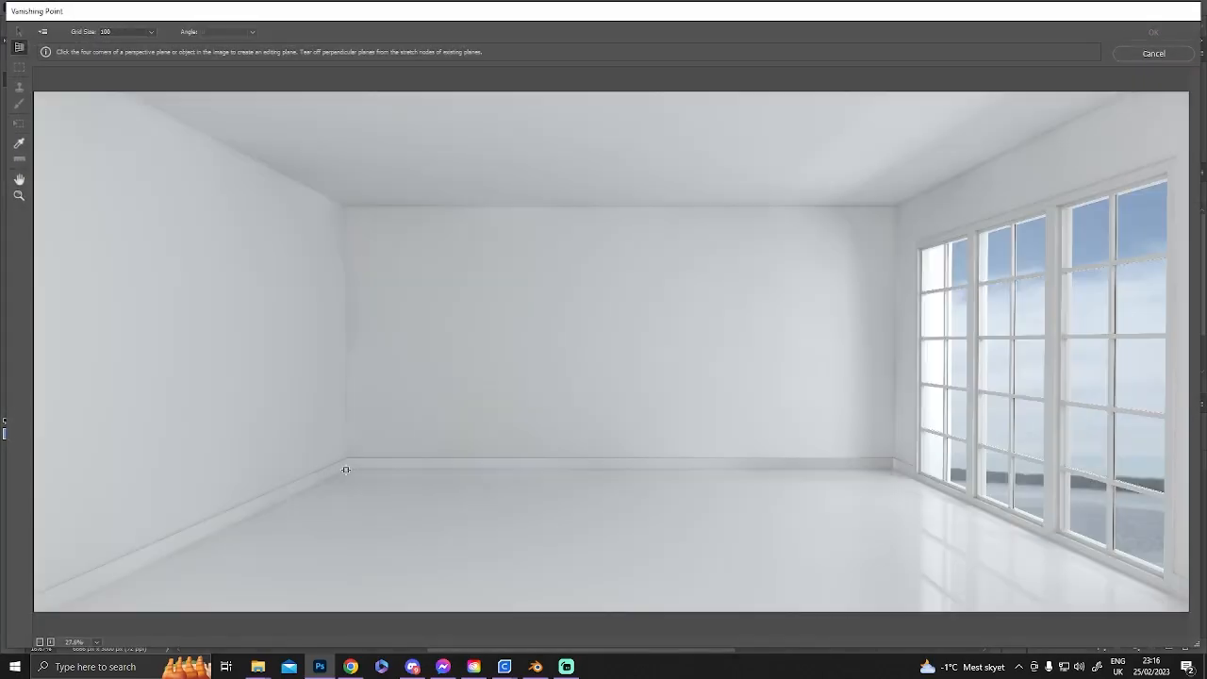
Step: Create a perspective plane over the room's floor, with its corners aligned to the back-wall skirting and the image's lower corners
click(347, 467)
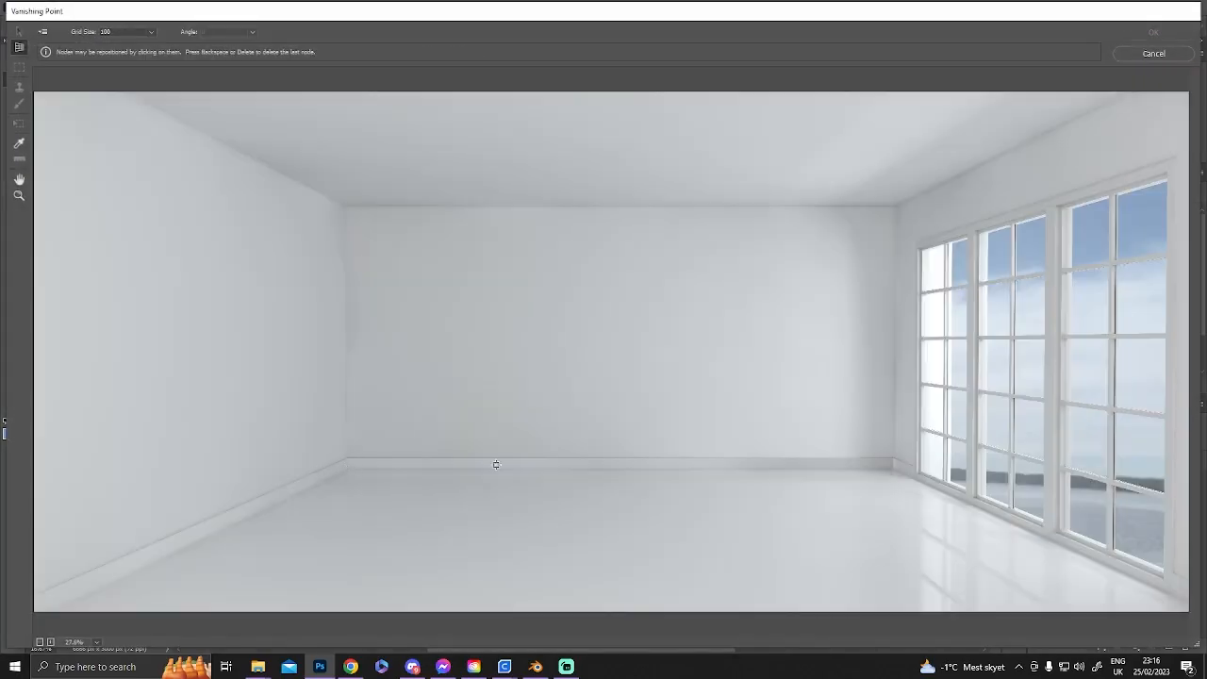
click(893, 469)
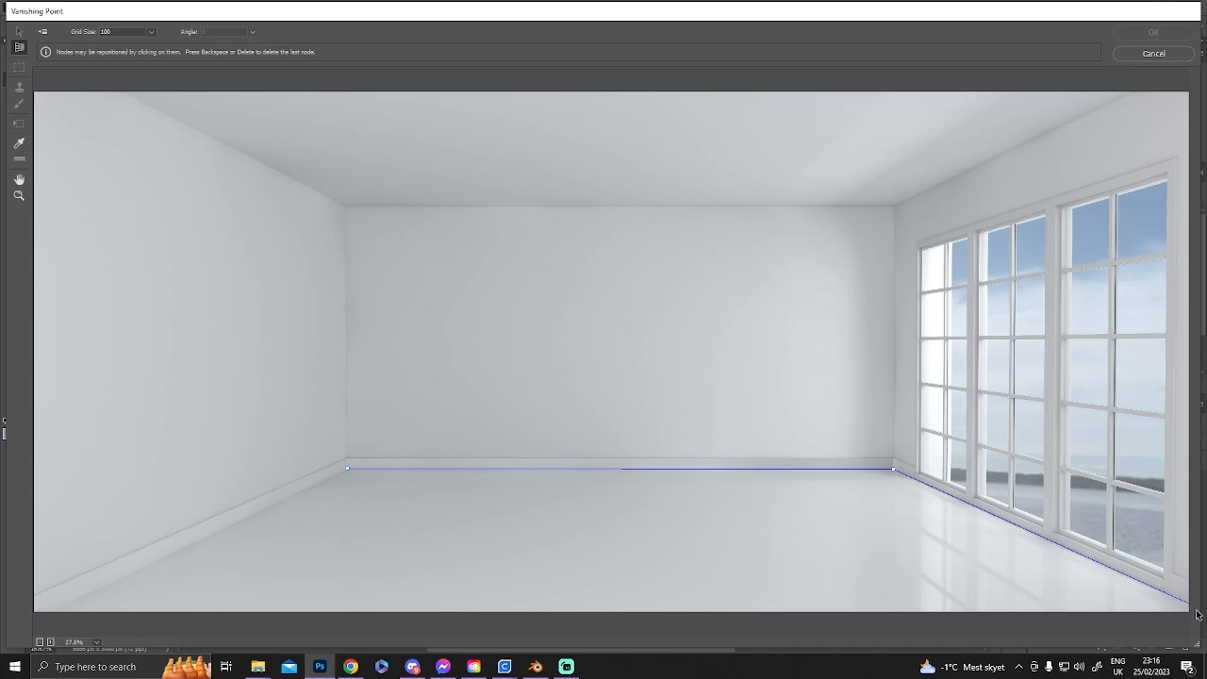
key(ctrl+minus)
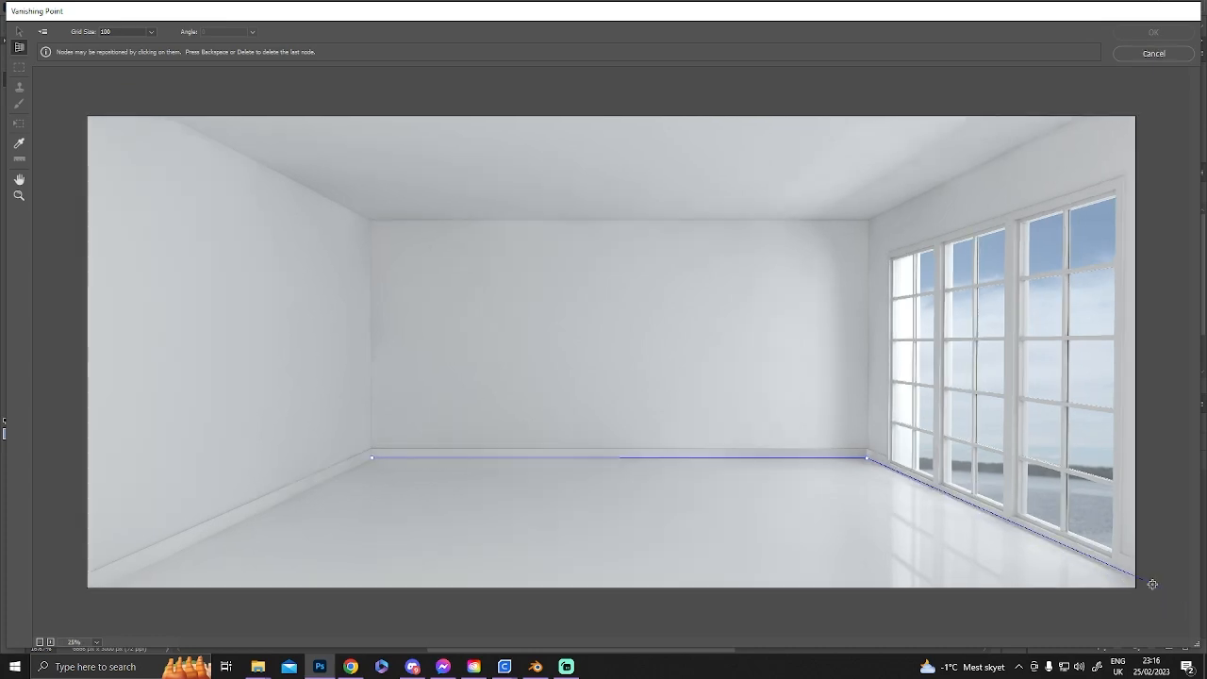
click(1150, 585)
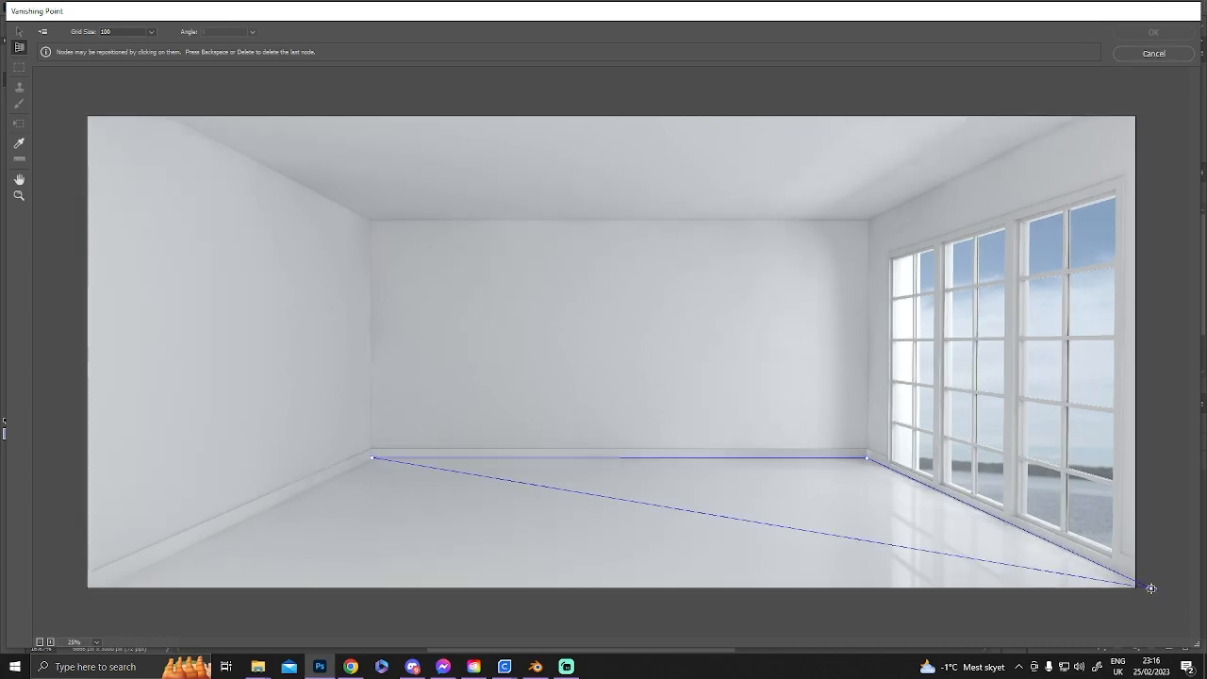
click(81, 597)
drag(86, 595, 93, 594)
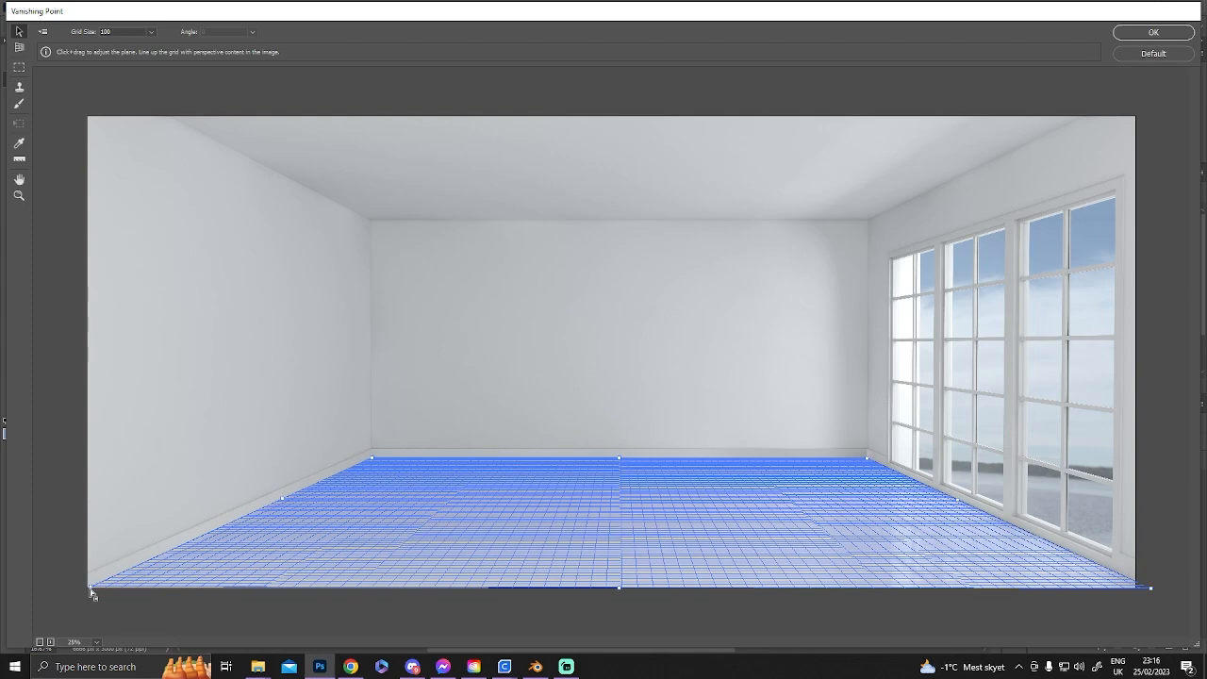
drag(1152, 590, 1150, 587)
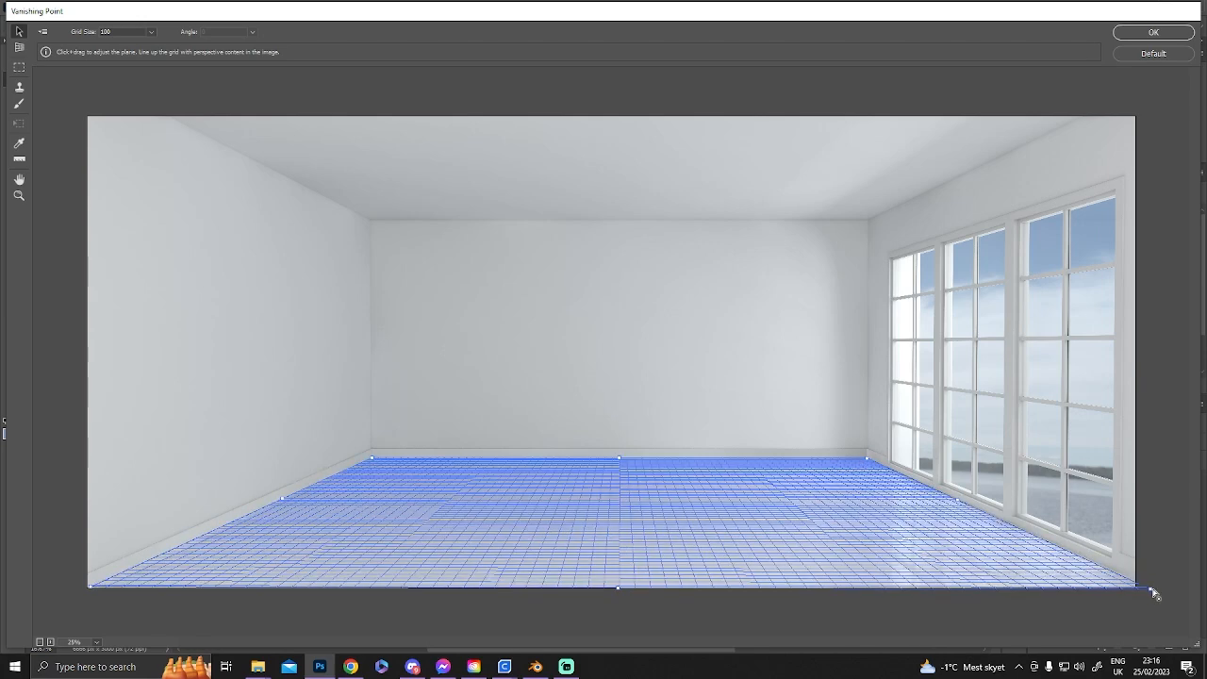
key(Return)
Step: Paste the wood texture into Vanishing Point and move it onto the floor plane
key(ctrl+v)
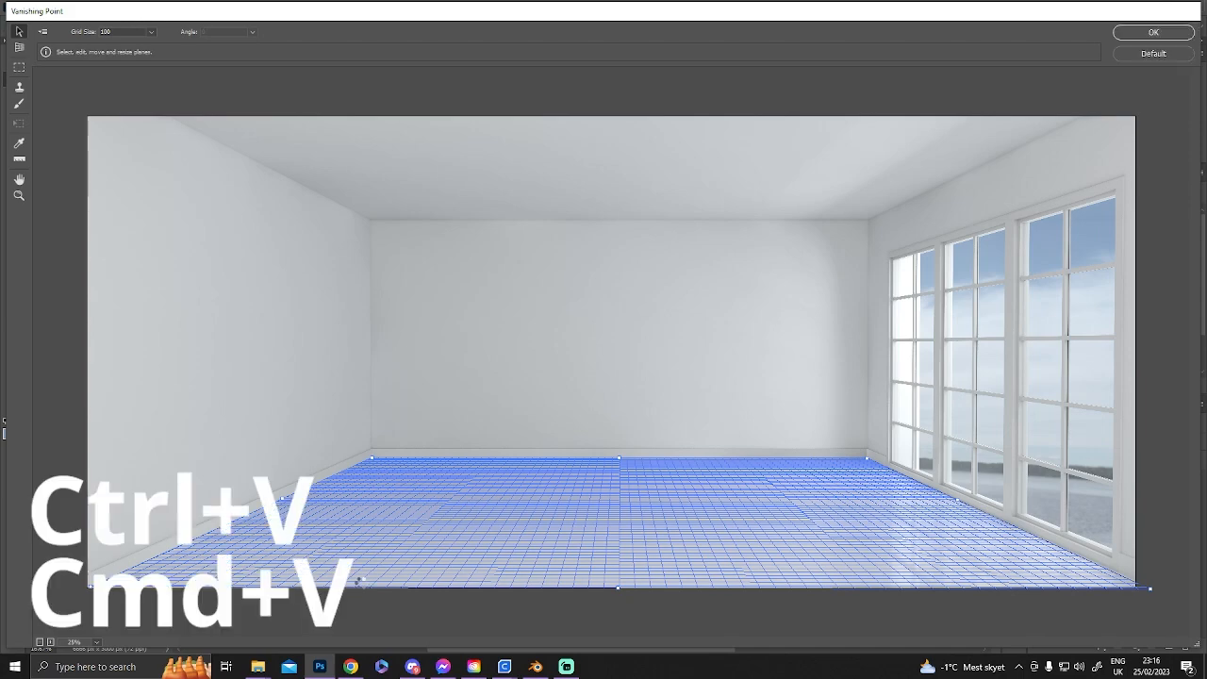
drag(504, 267, 650, 182)
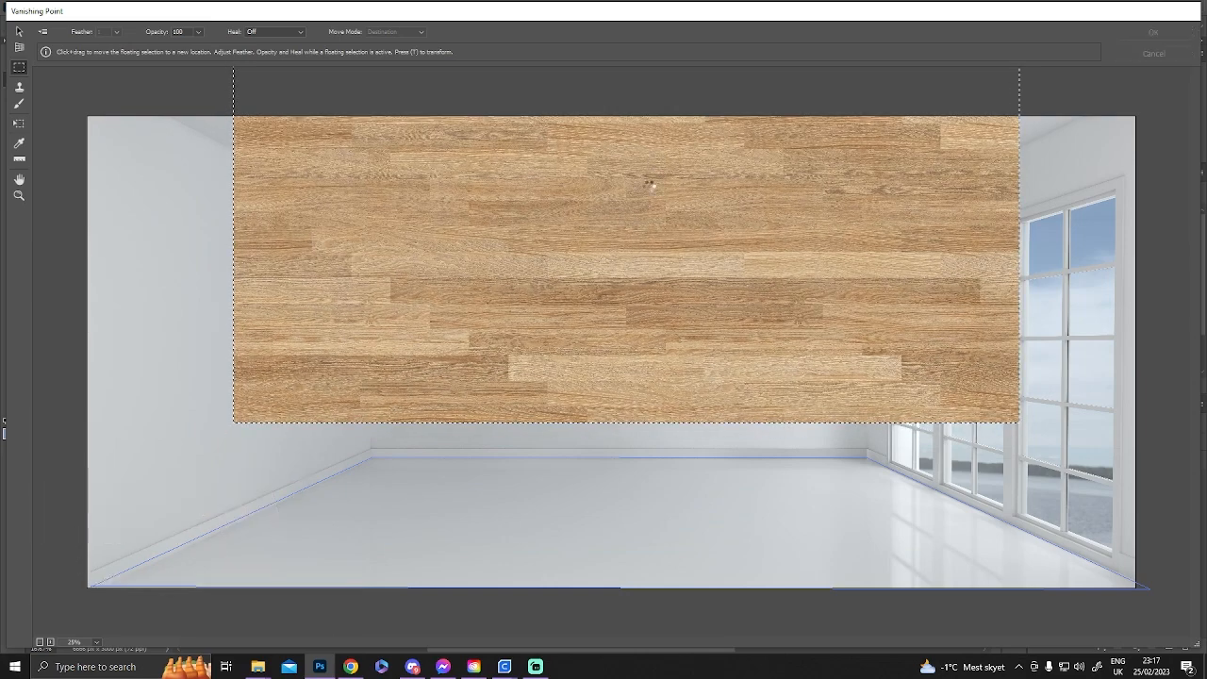
drag(653, 263, 579, 519)
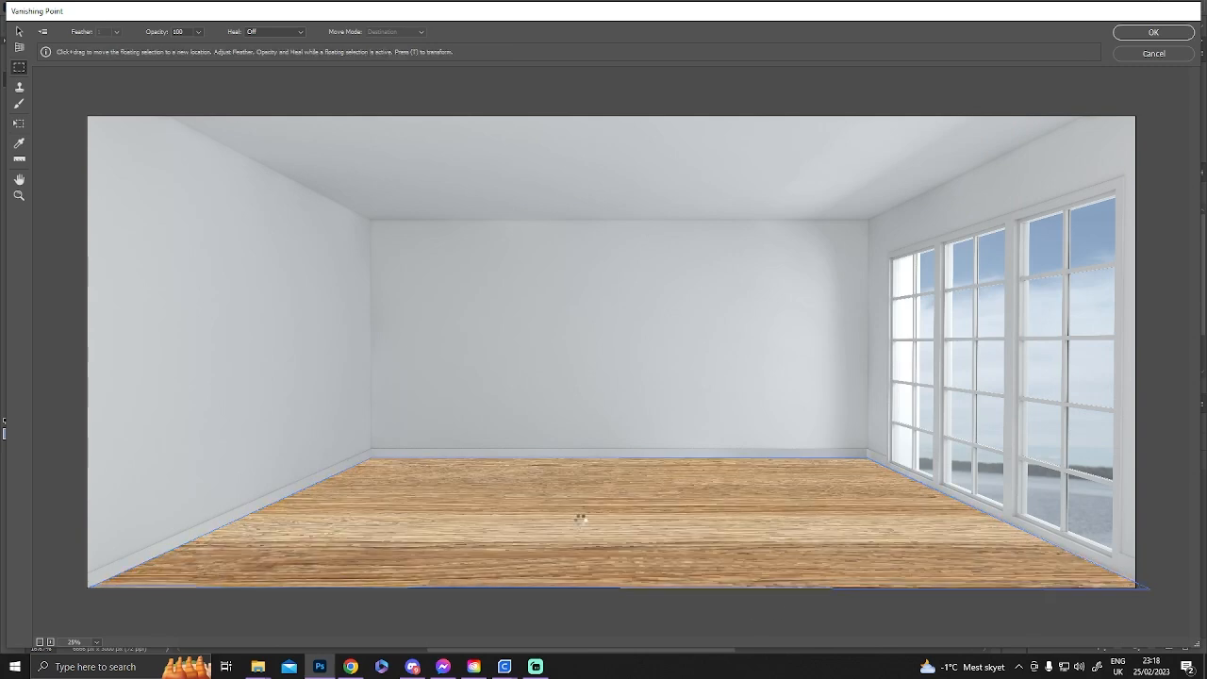
Step: Scale and reposition the wood texture with the Transform tool until it covers the whole floor plane, and apply the filter
key(t)
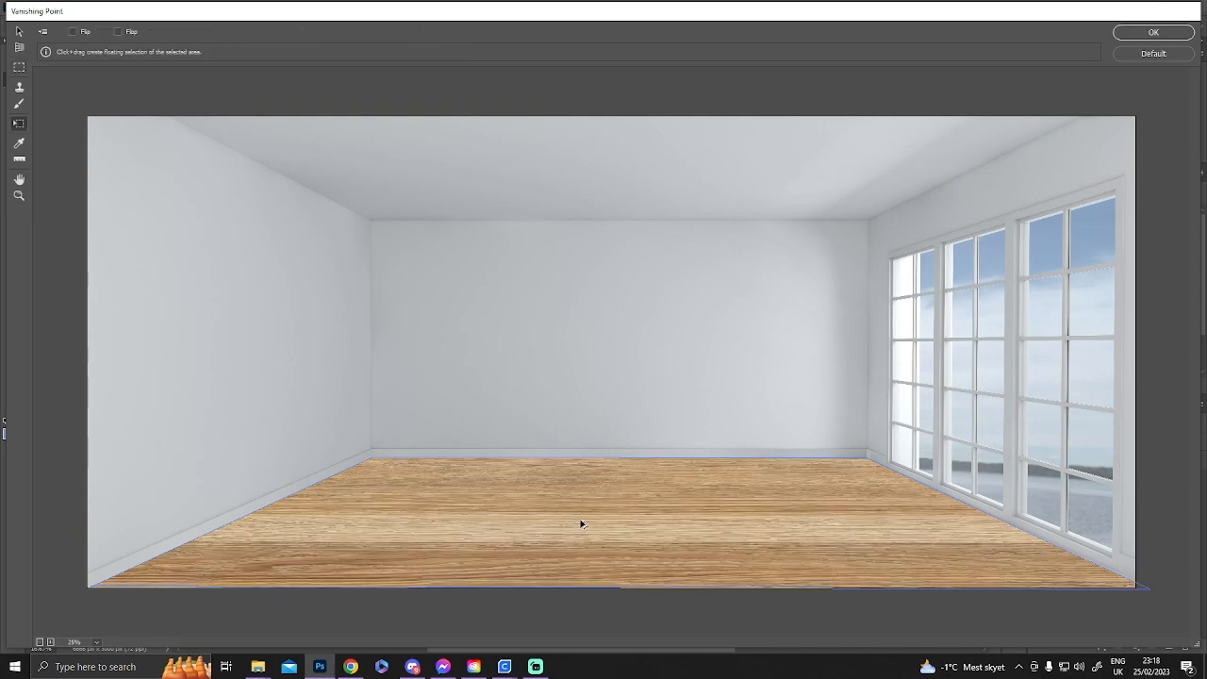
drag(576, 526, 543, 491)
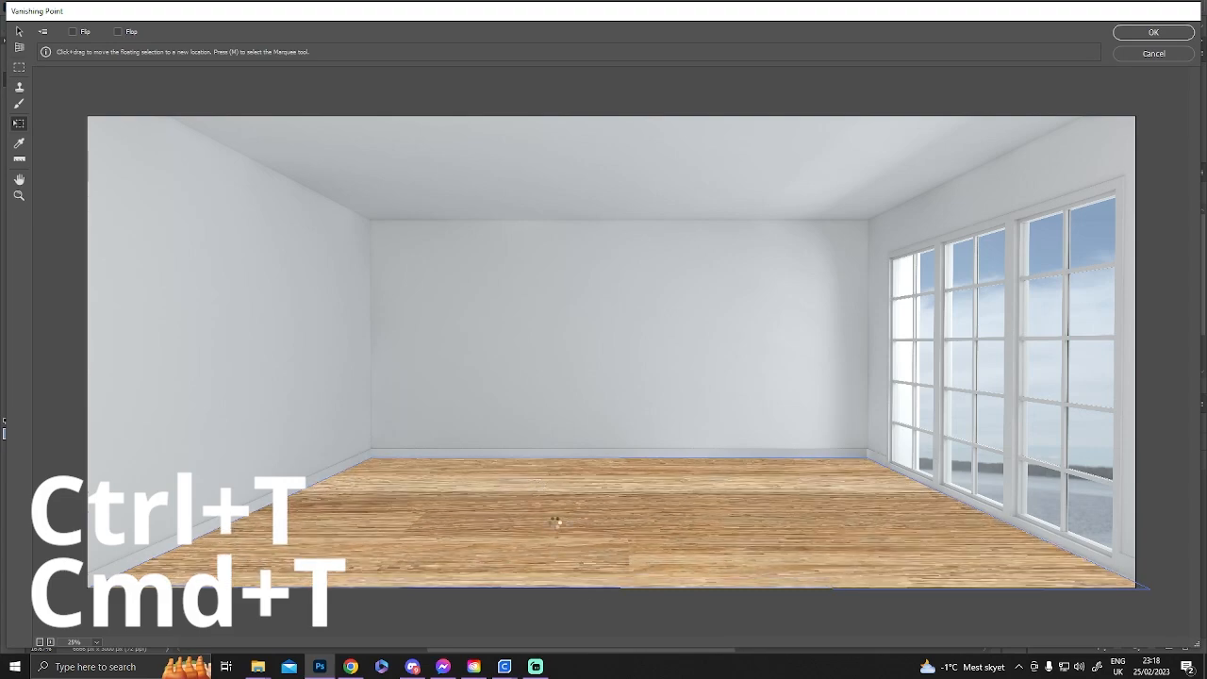
drag(541, 537, 588, 546)
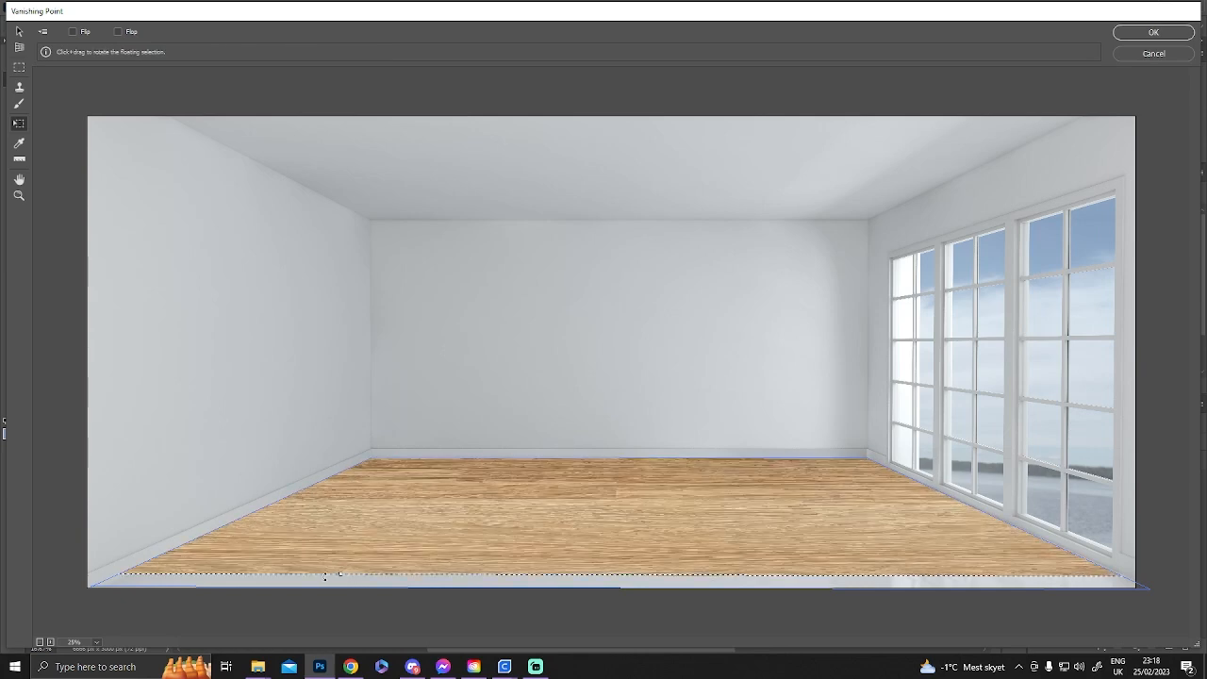
drag(339, 574, 501, 550)
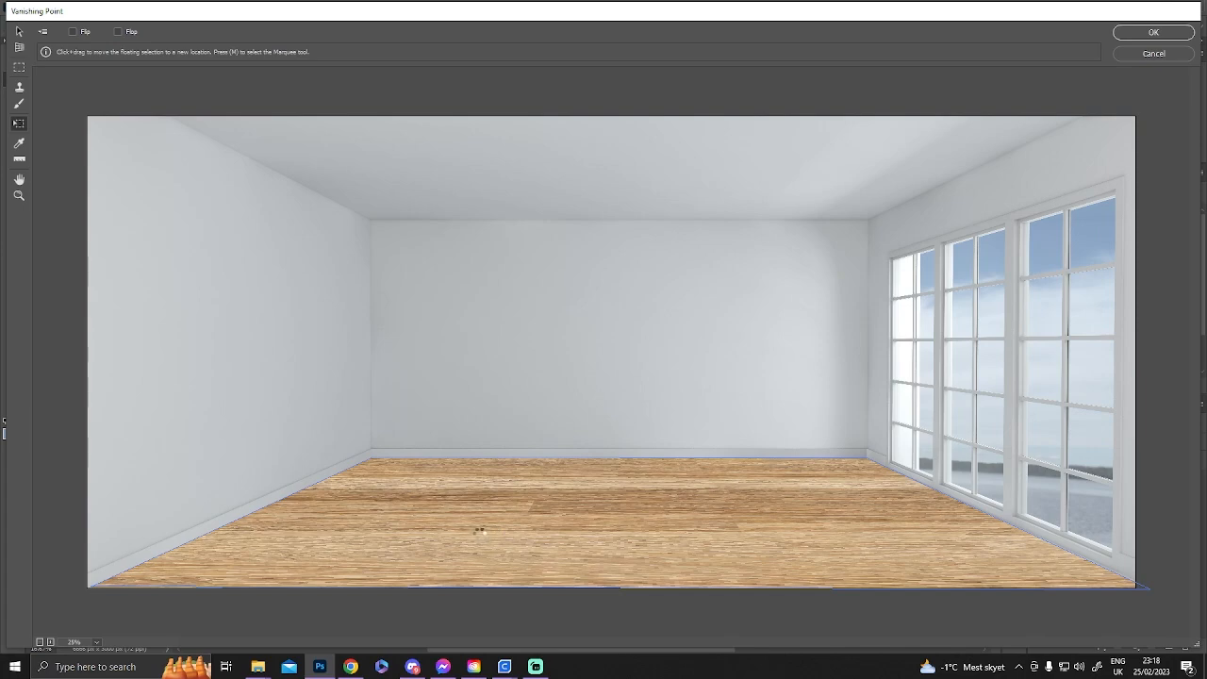
drag(418, 530, 900, 510)
drag(578, 531, 925, 531)
drag(476, 503, 631, 502)
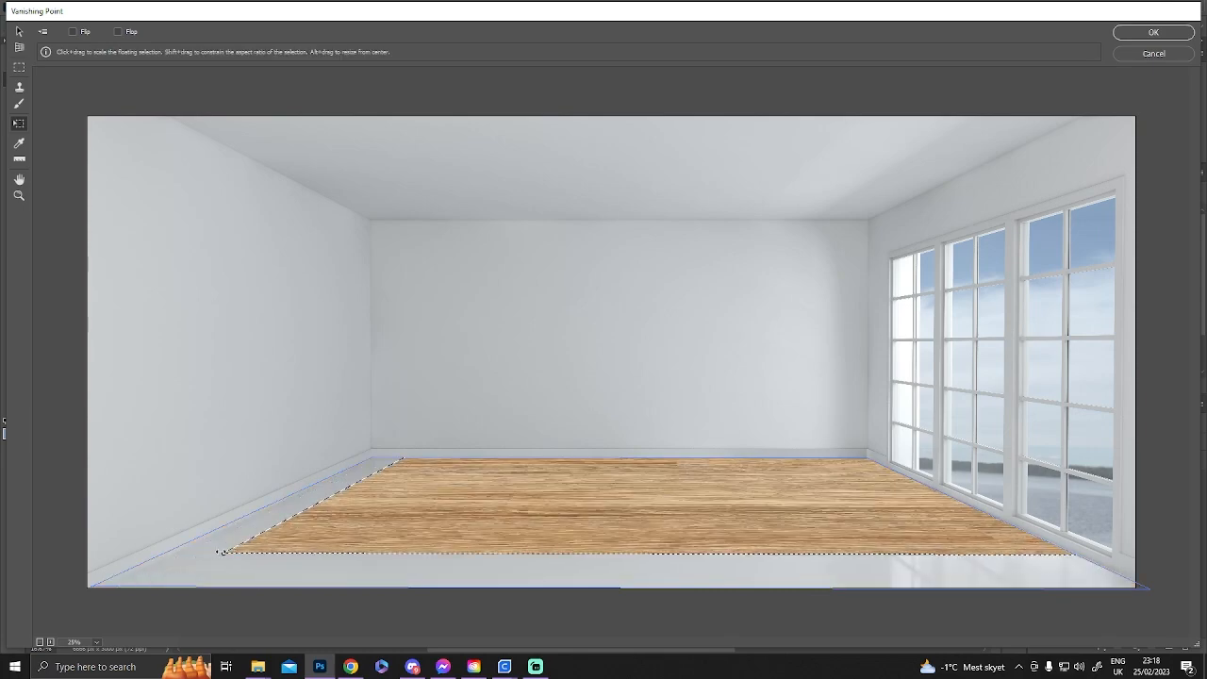
drag(224, 553, 368, 515)
drag(804, 545, 837, 590)
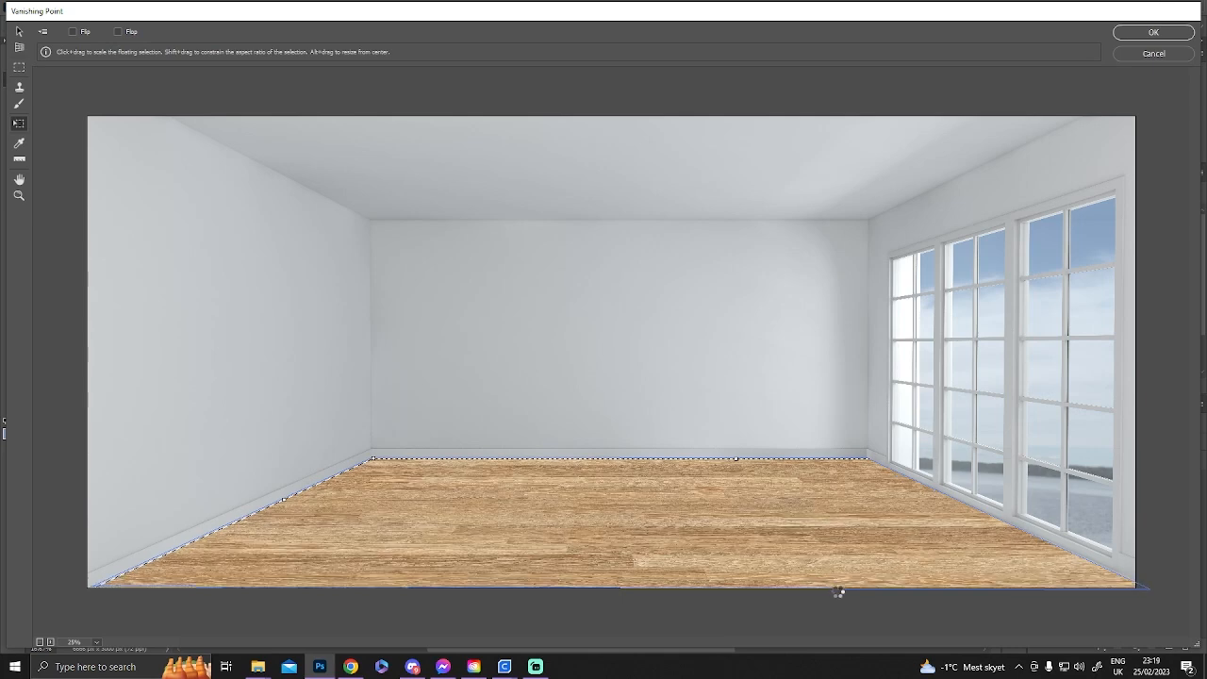
key(Return)
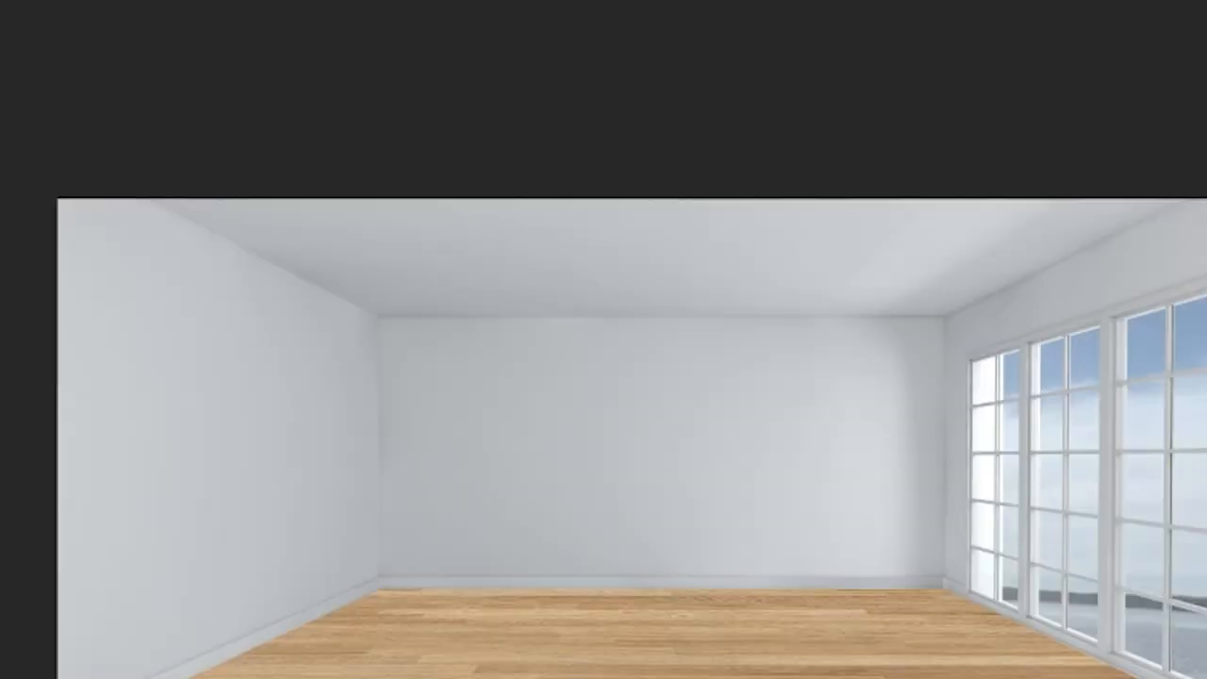
Step: Split the floor layer's Underlying Layer Blend If sliders to 0/54 and 204/255, and open its blend mode choices
double_click(1206, 566)
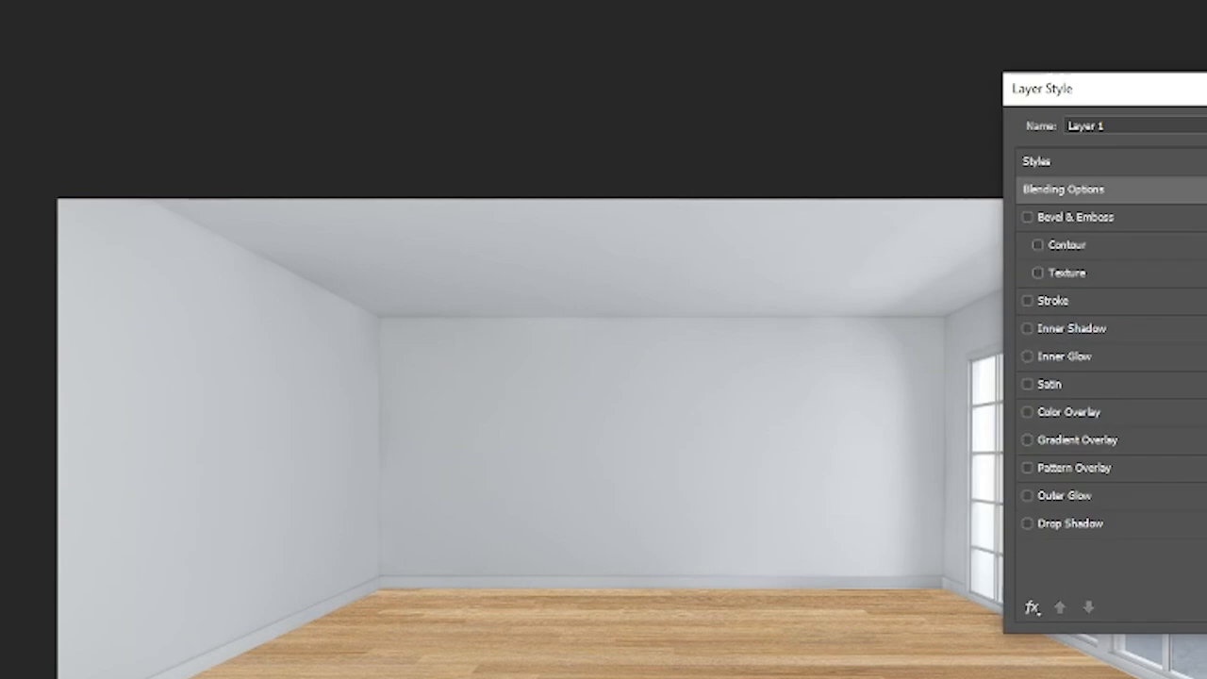
drag(1206, 105, 402, 59)
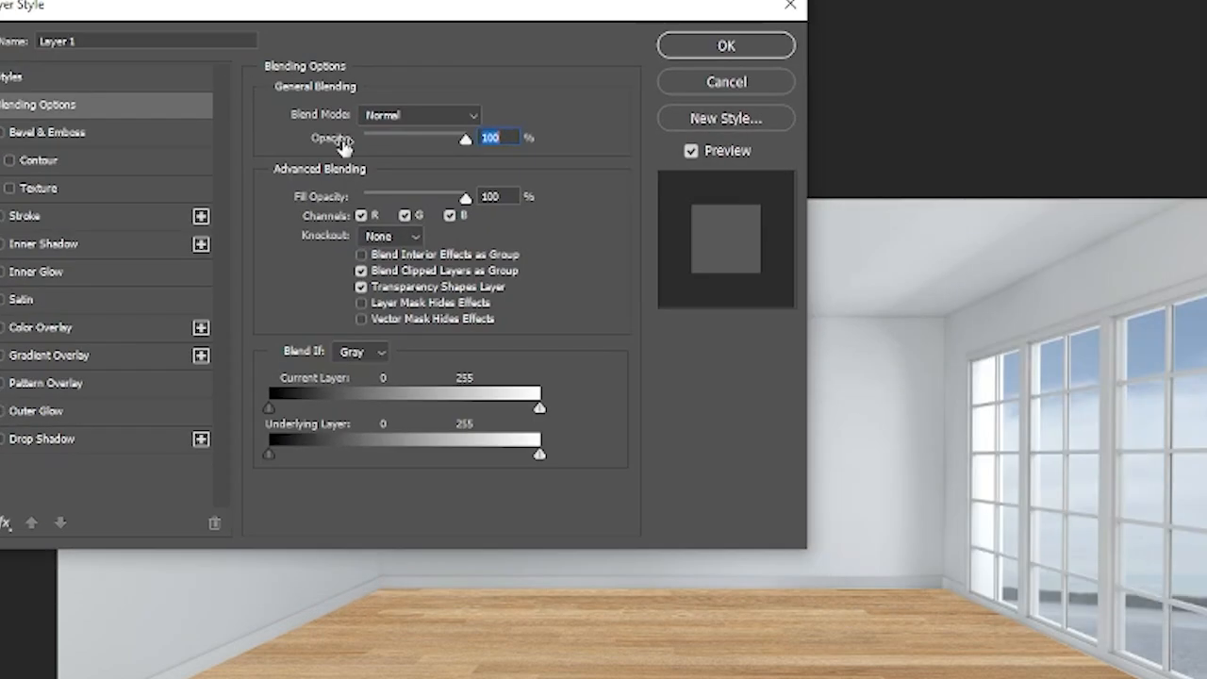
drag(271, 452, 327, 463)
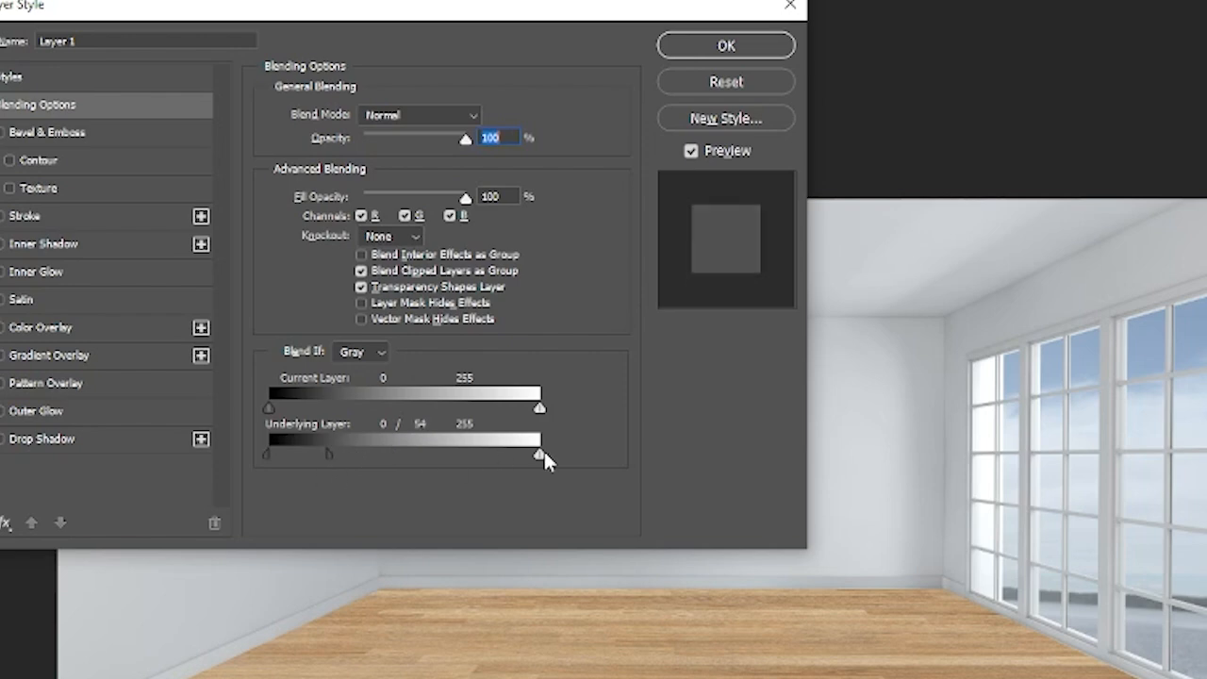
drag(526, 455, 481, 462)
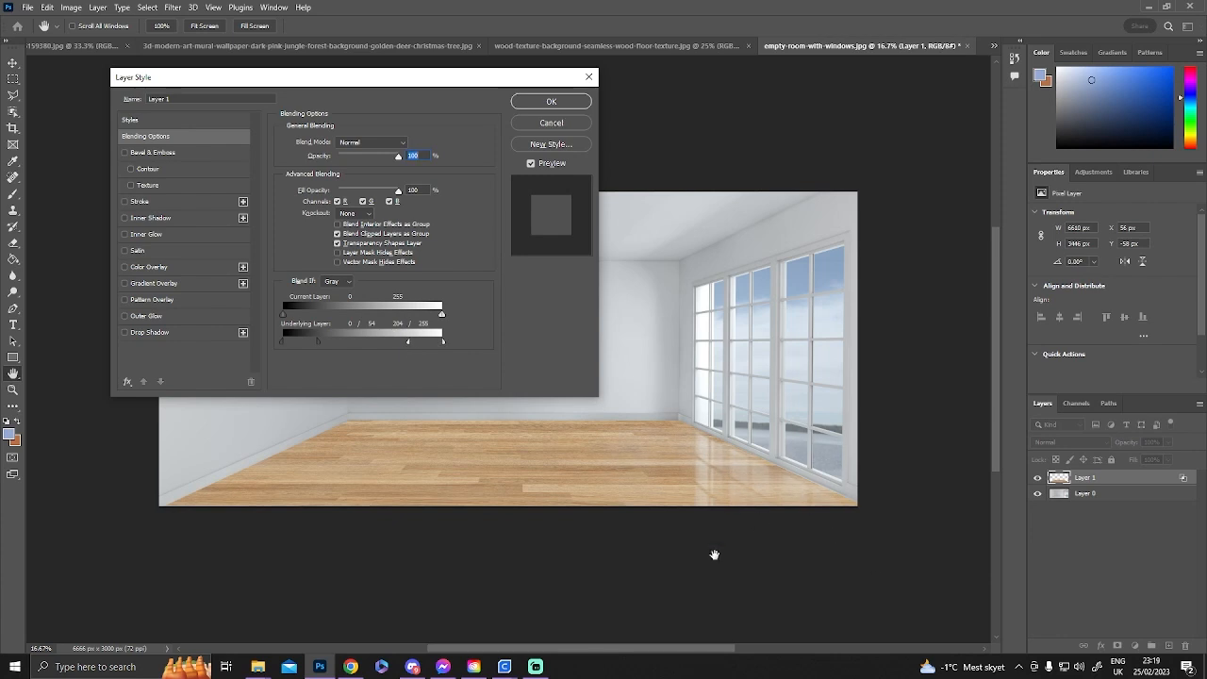
click(573, 107)
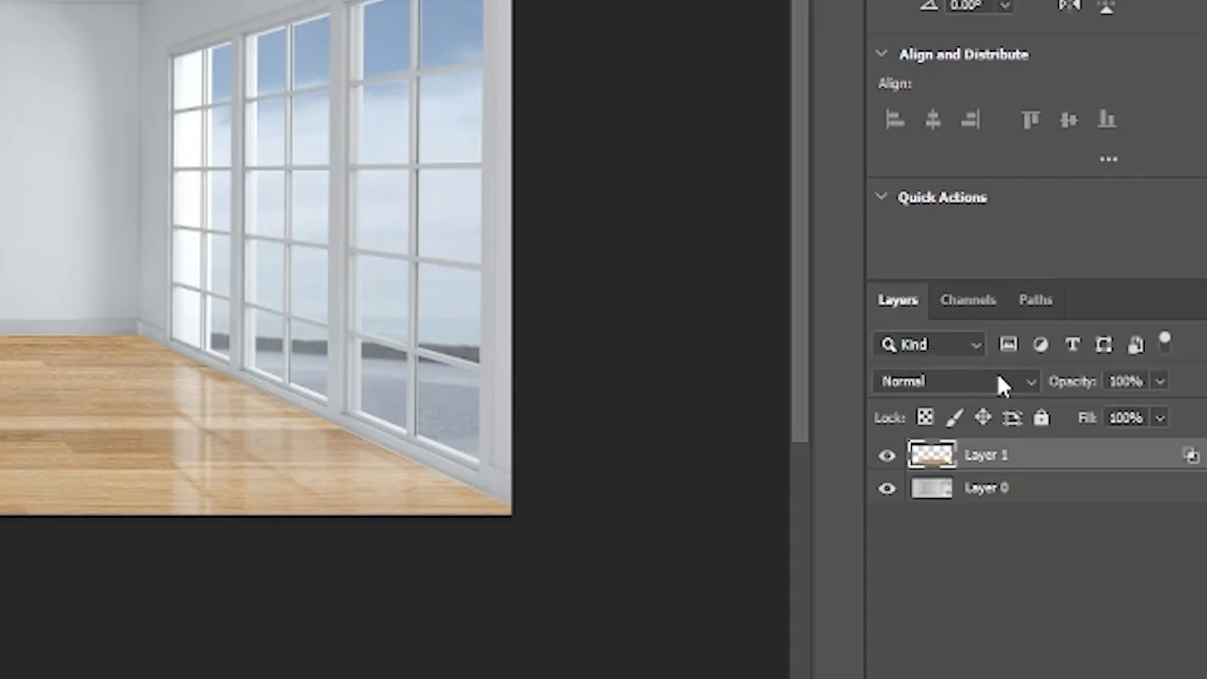
click(1089, 442)
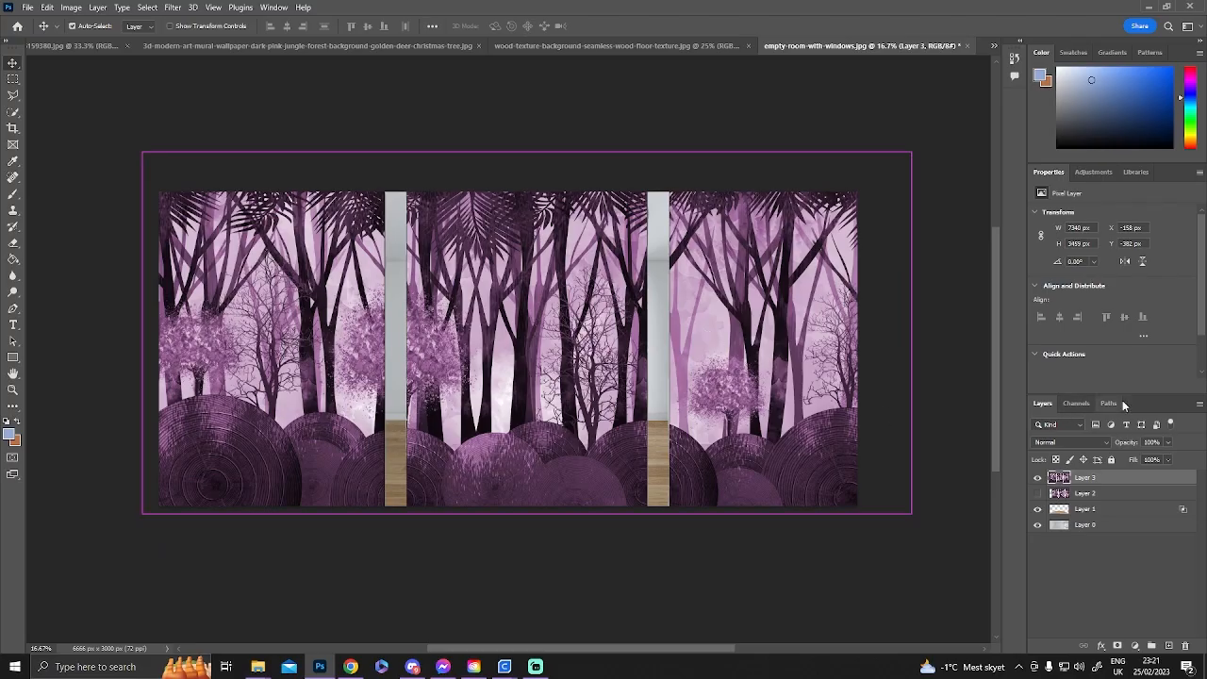
Step: Delete Layer 2 and scale the three-panel forest artwork on Layer 3 to about 1866 × 879 px on the back wall
click(1110, 490)
key(Delete)
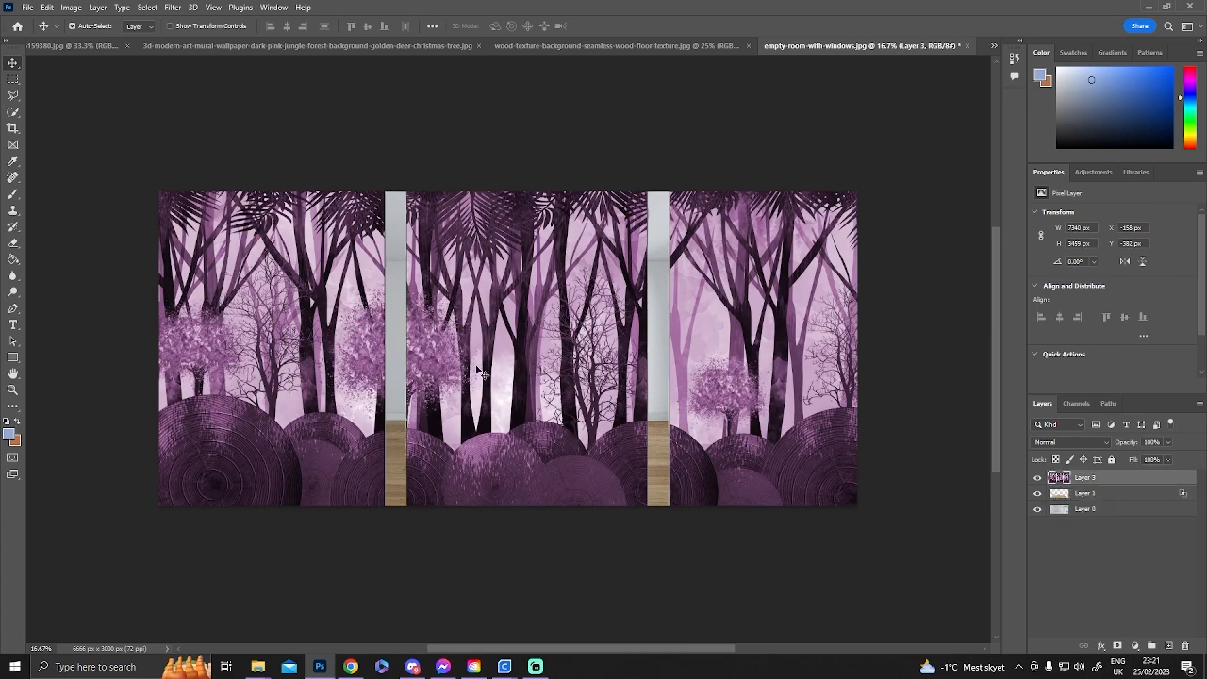
key(ctrl+t)
drag(533, 152, 530, 401)
drag(530, 452, 391, 345)
drag(388, 293, 389, 315)
drag(403, 352, 469, 334)
key(Return)
Step: Select the three-panel forest artwork with a rectangular marquee and cut it from Layer 3
key(m)
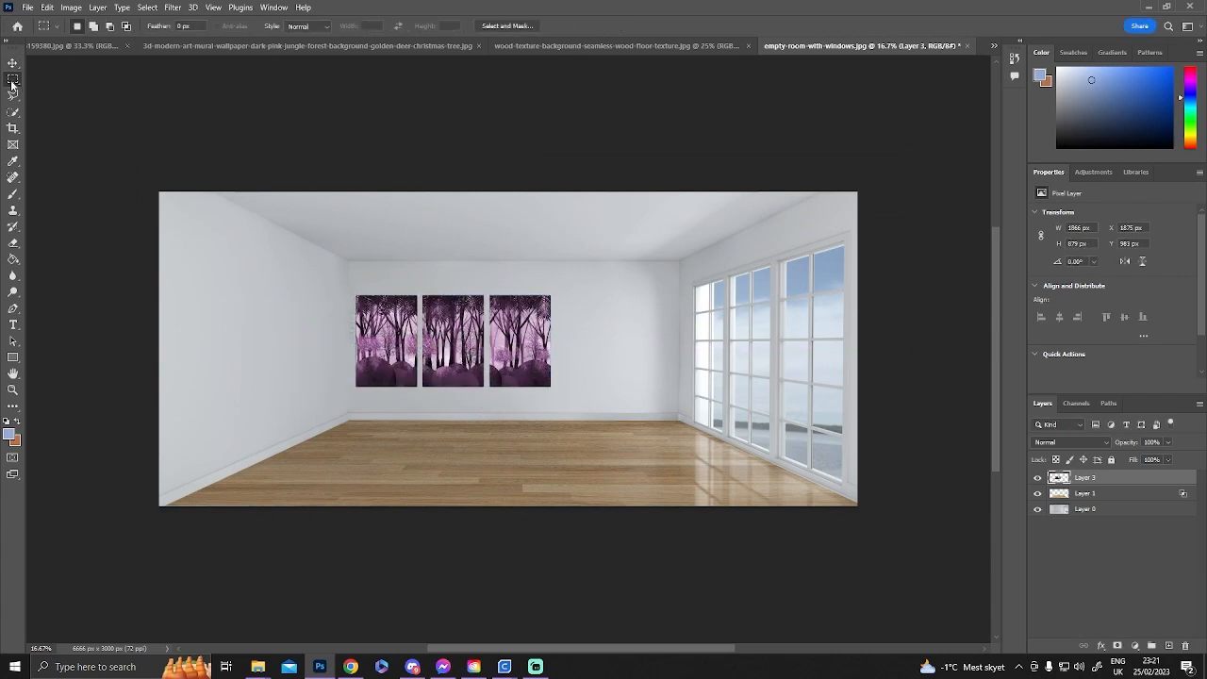
drag(351, 290, 555, 390)
key(ctrl+x)
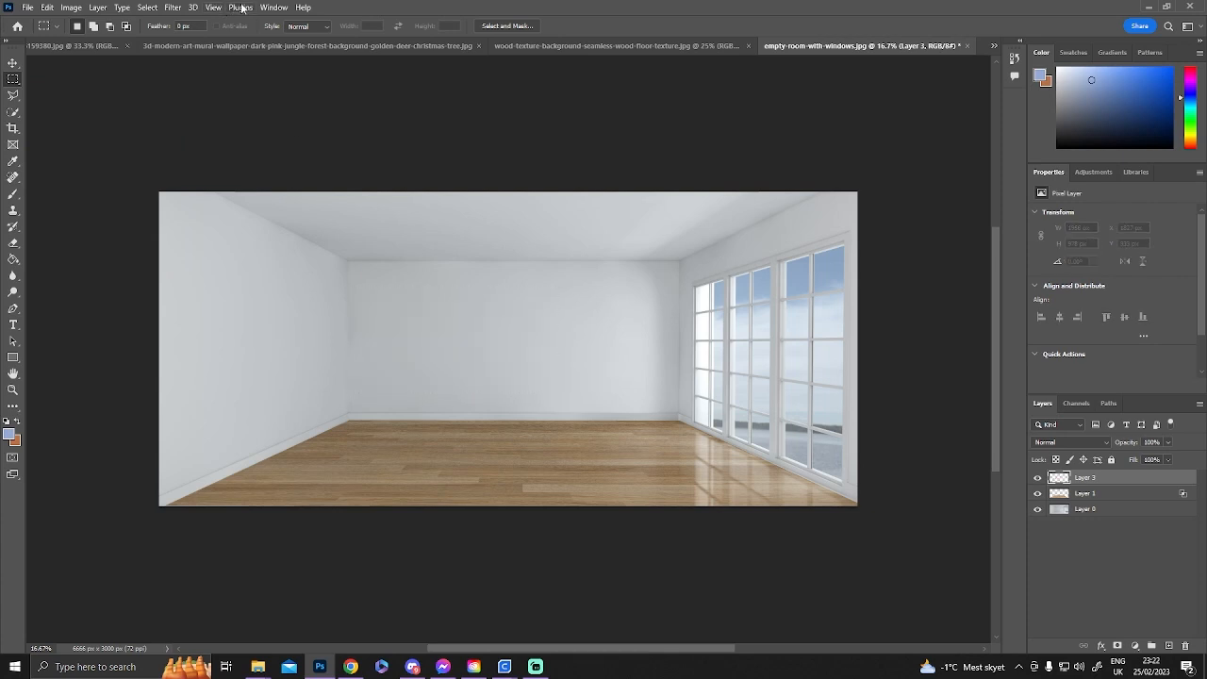
Step: In Vanishing Point, pull a perpendicular plane from the floor plane's left edge up over the left wall
click(172, 8)
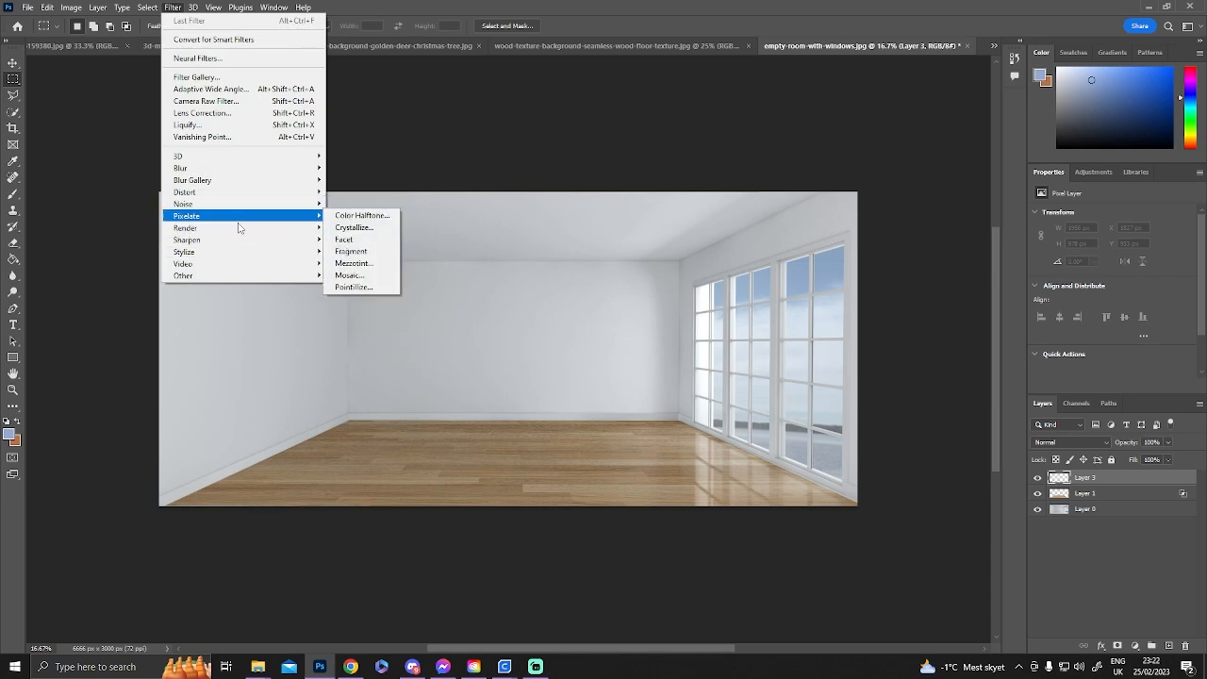
click(202, 137)
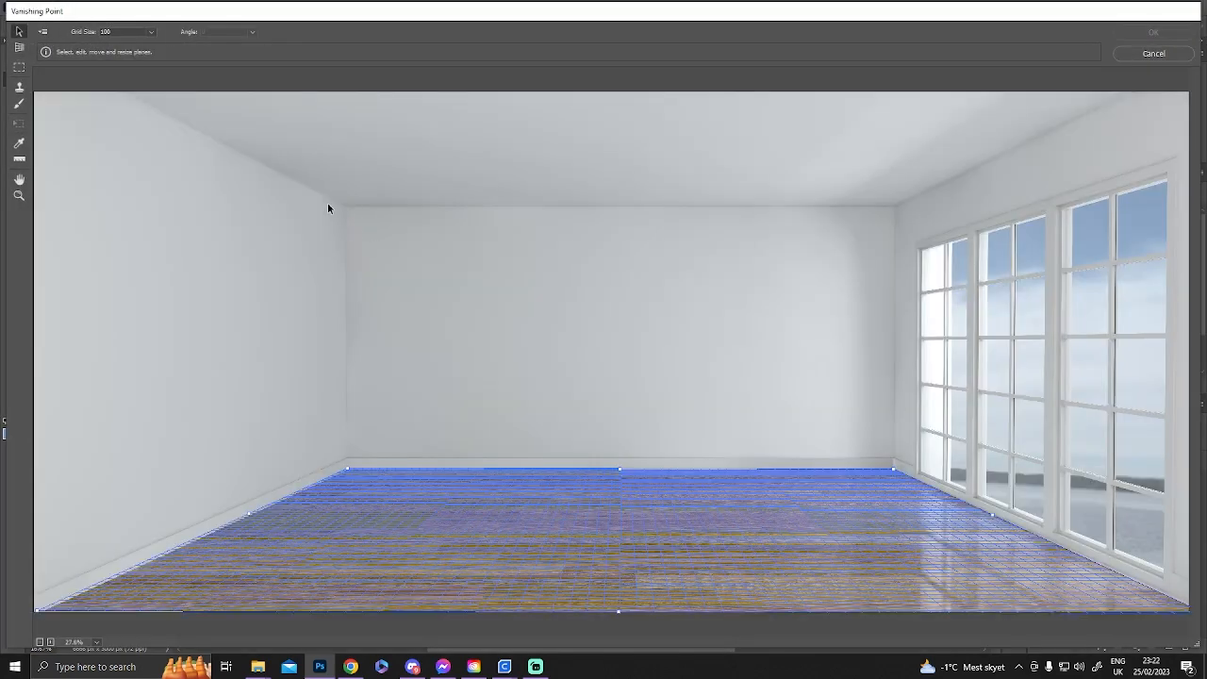
click(19, 48)
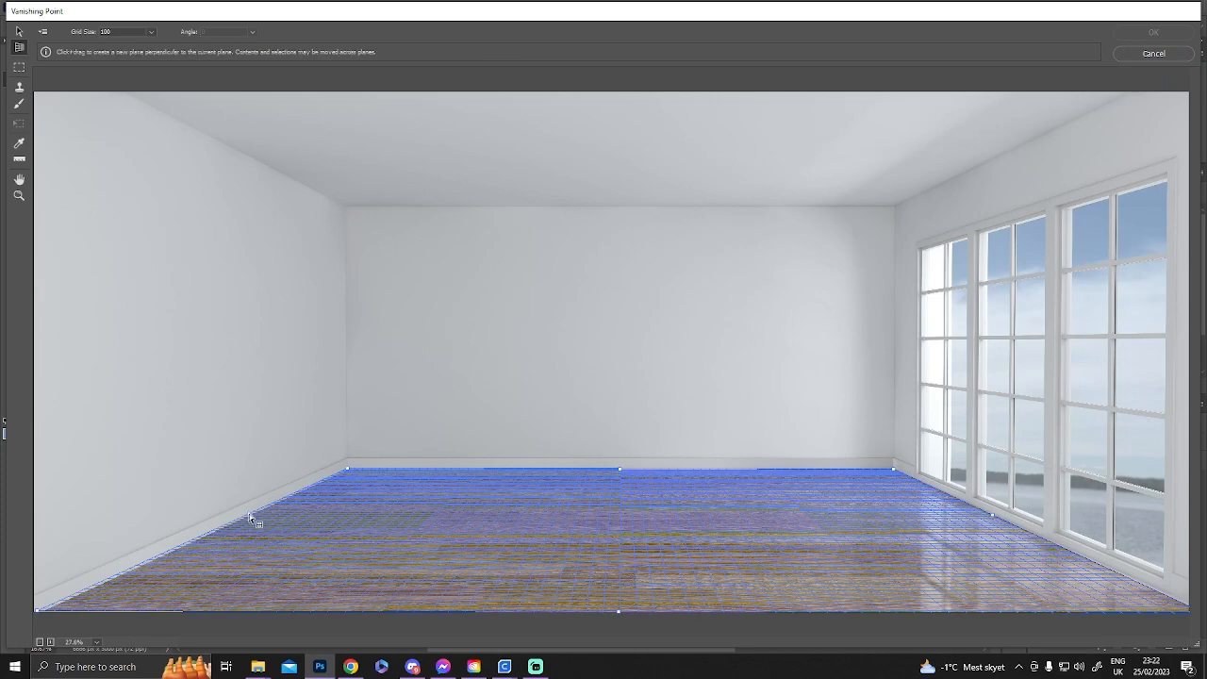
drag(249, 514, 185, 166)
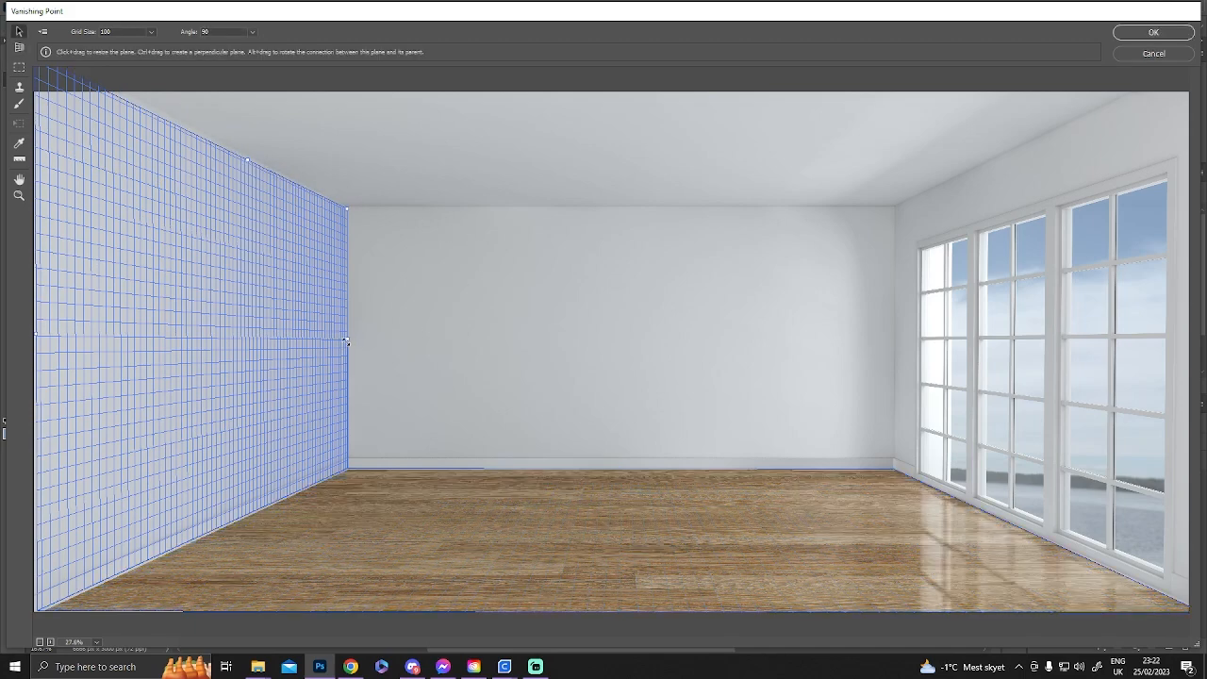
Step: Paste the forest artwork onto the left wall's plane, position and scale it as a wall picture, and apply the filter
key(ctrl+v)
drag(204, 213, 210, 349)
key(t)
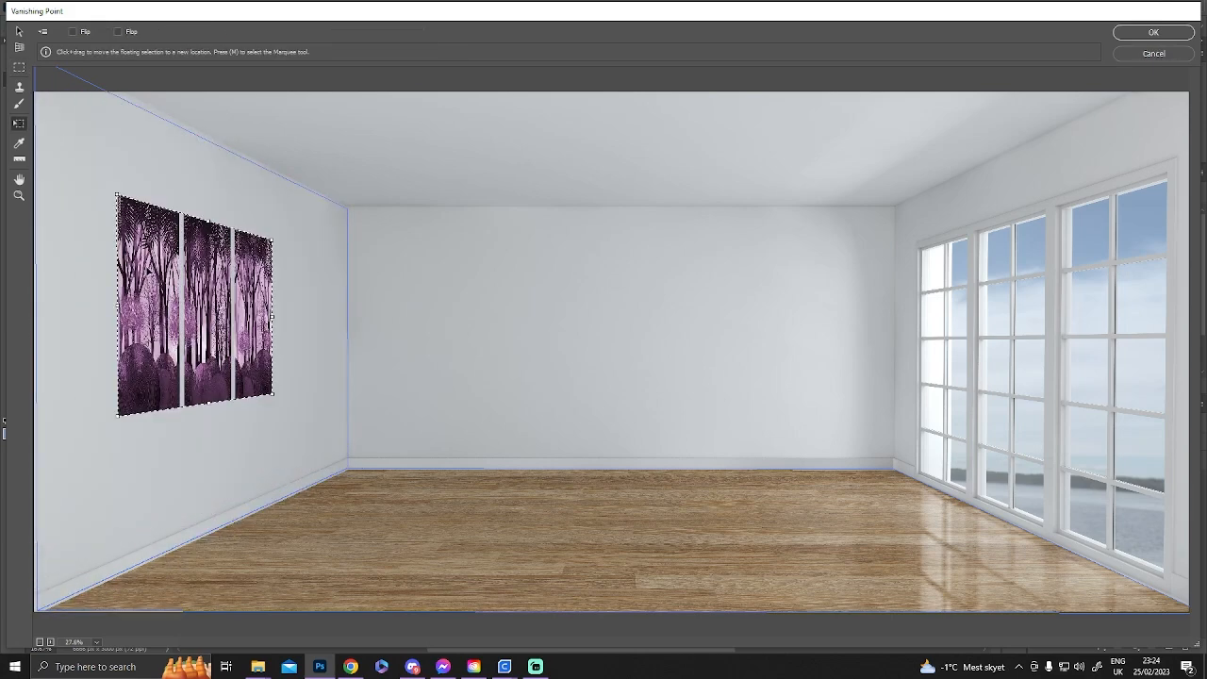
key(Return)
Step: Add a Multiply drop shadow to Layer 3's forest picture with opacity 40%, angle 57°, distance 14 px, size 117 px and noise 1%
double_click(1128, 478)
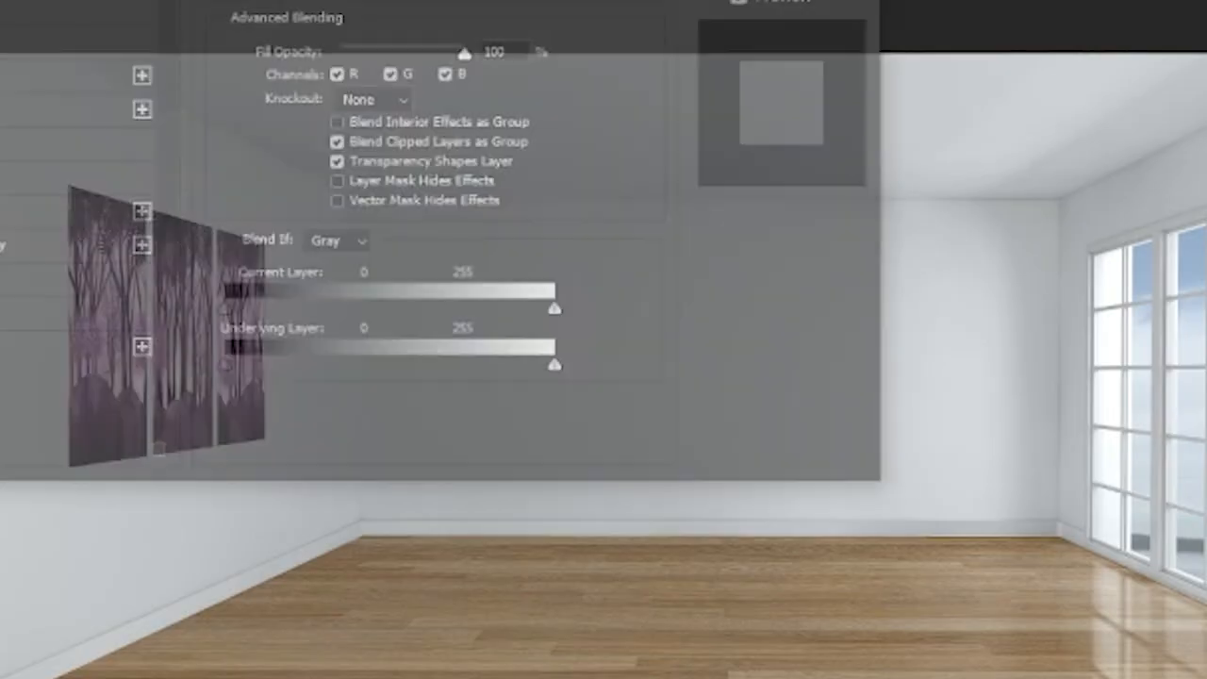
drag(253, 104, 527, 134)
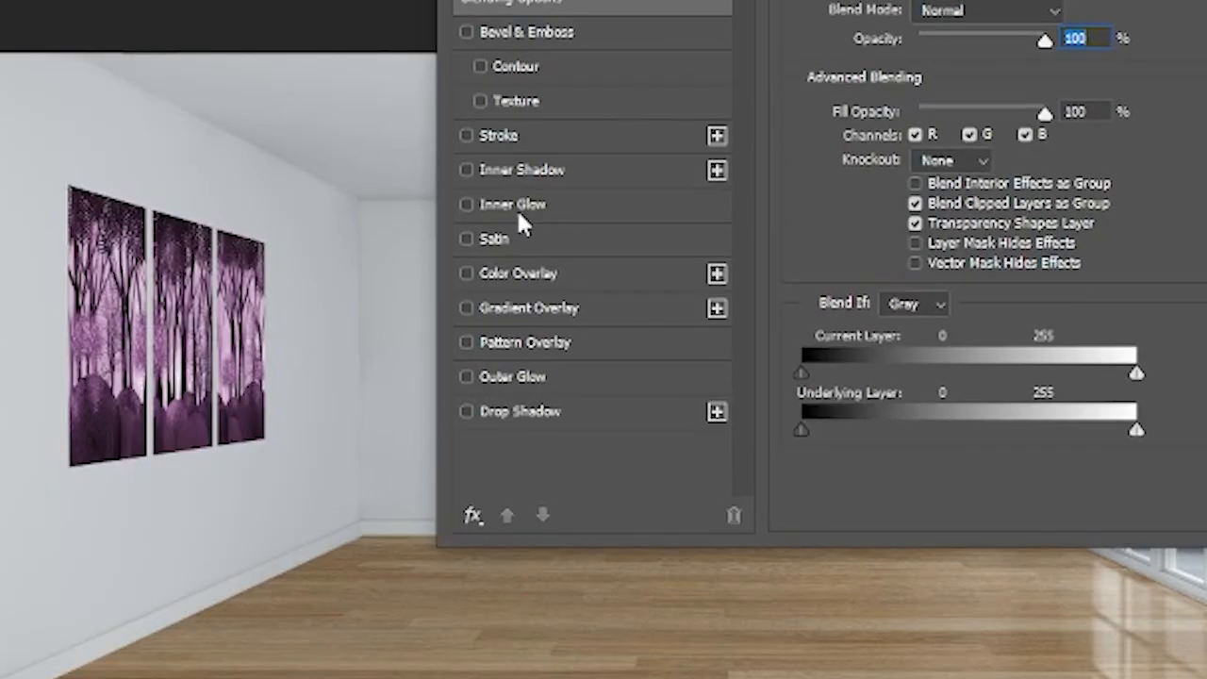
click(536, 415)
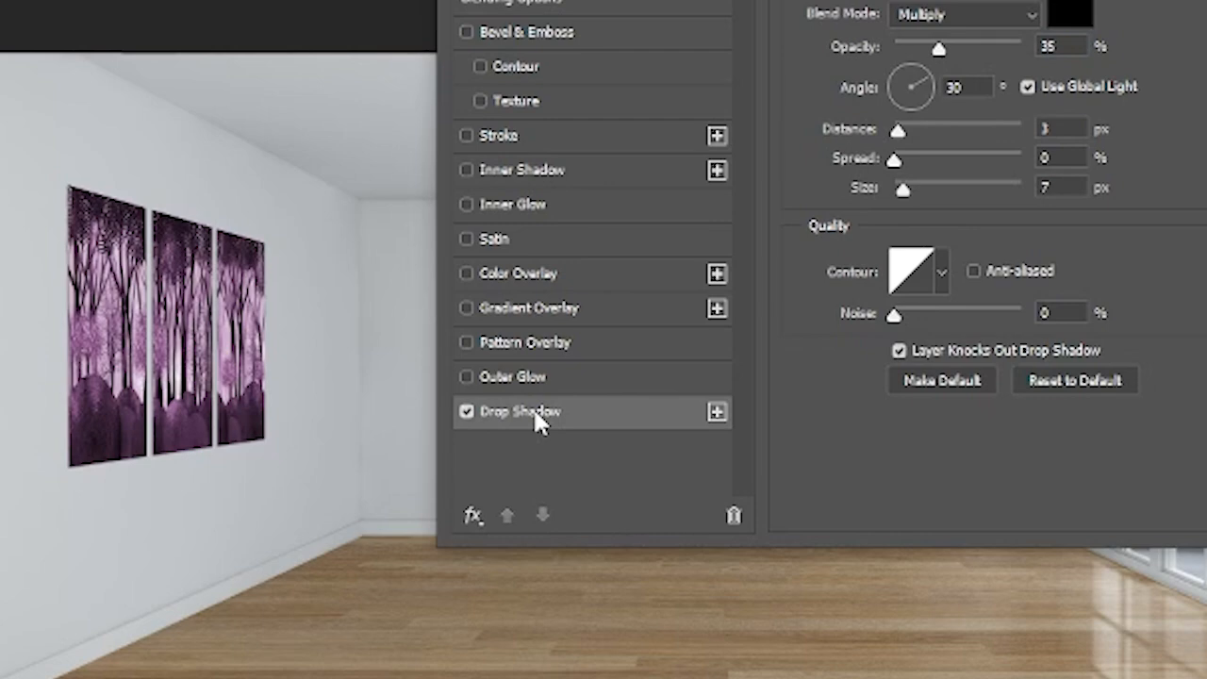
drag(123, 363, 138, 407)
mouse_move(938, 49)
mouse_down()
mouse_move(957, 57)
mouse_move(938, 64)
mouse_move(944, 51)
mouse_up()
drag(893, 314, 896, 314)
mouse_move(911, 132)
mouse_down()
mouse_move(931, 135)
mouse_move(920, 132)
mouse_up()
drag(915, 124, 901, 162)
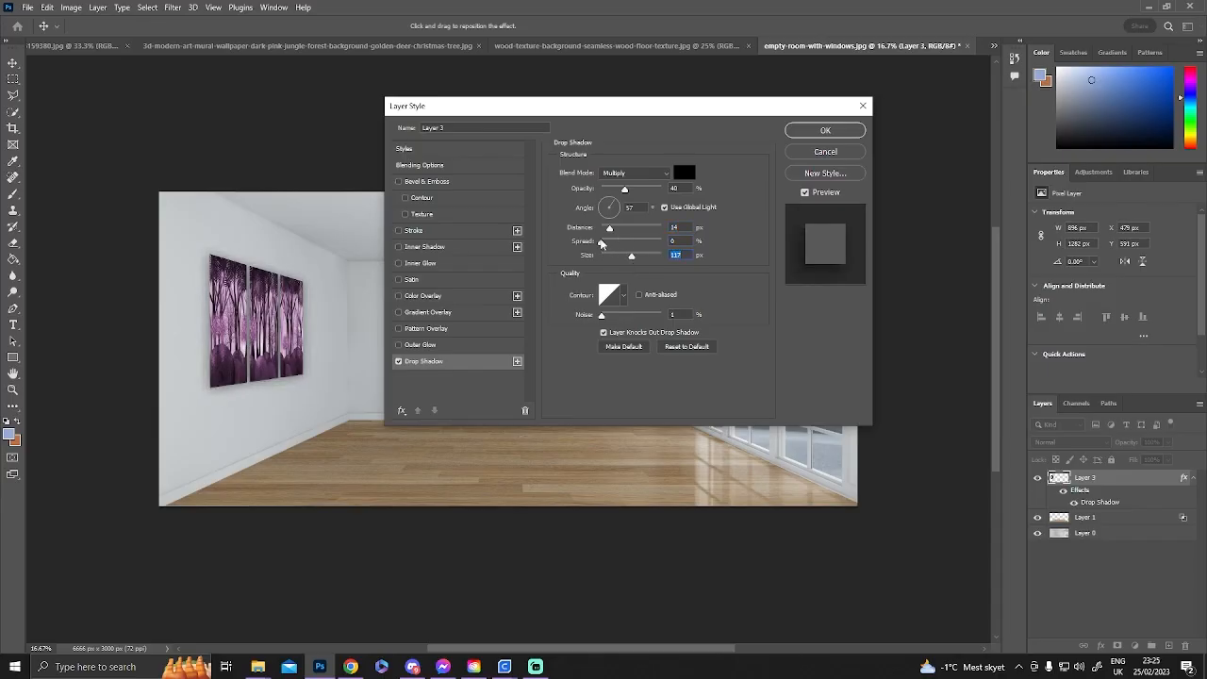
click(825, 130)
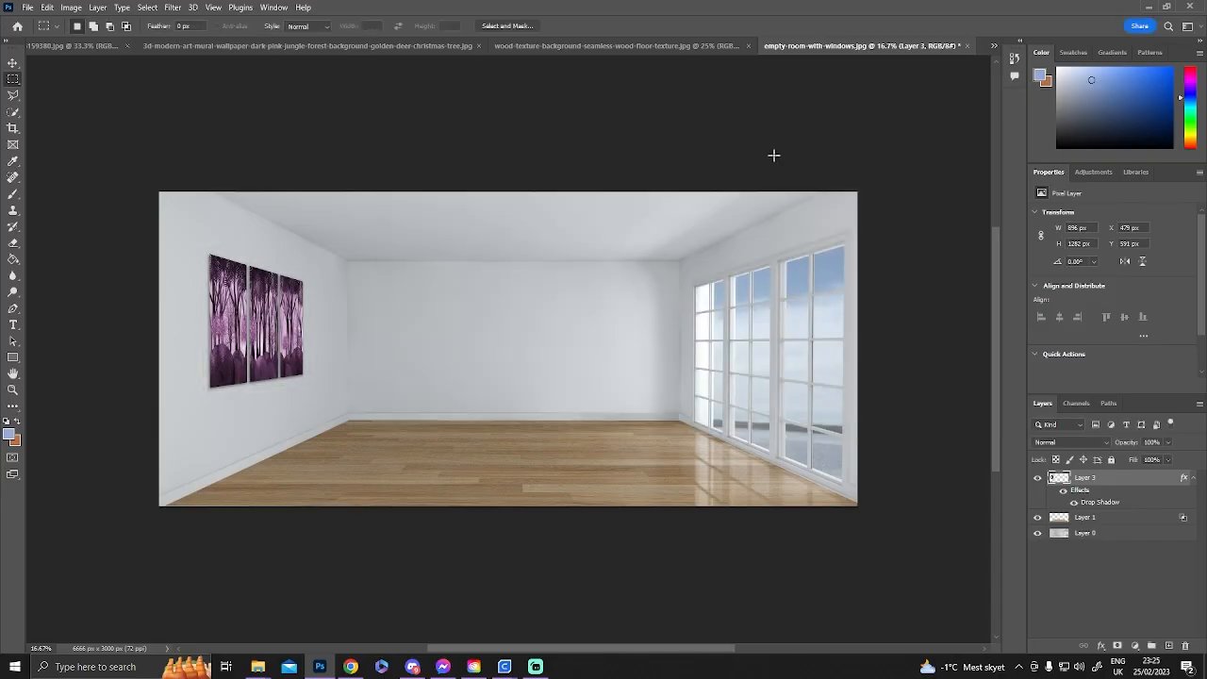
Step: In Vanishing Point, pull a perpendicular plane from the left wall's plane across the back wall and fit its lower edge to the baseboard
key(ctrl+plus)
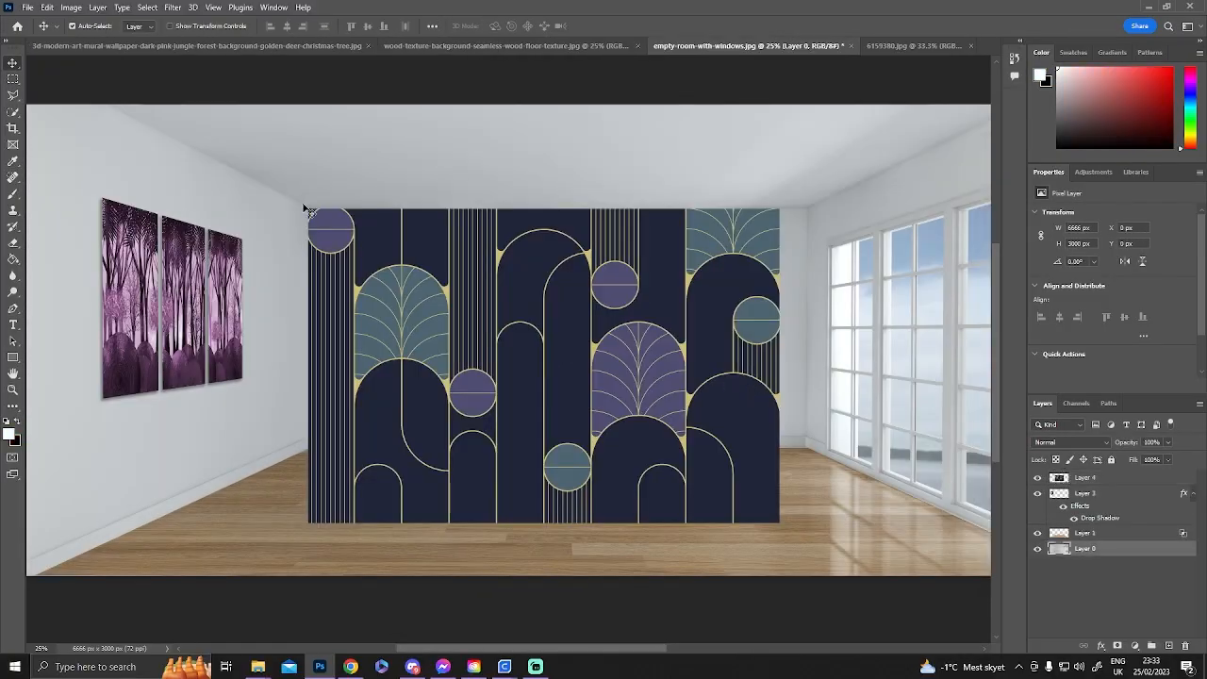
key(m)
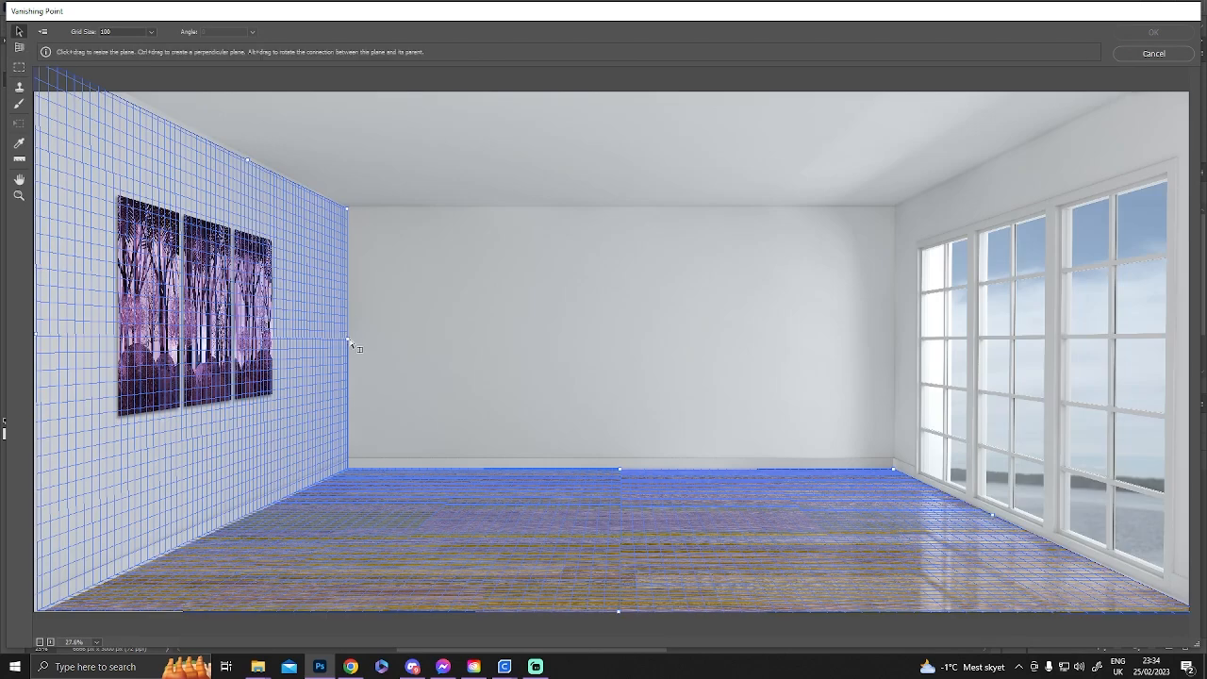
drag(348, 338, 891, 312)
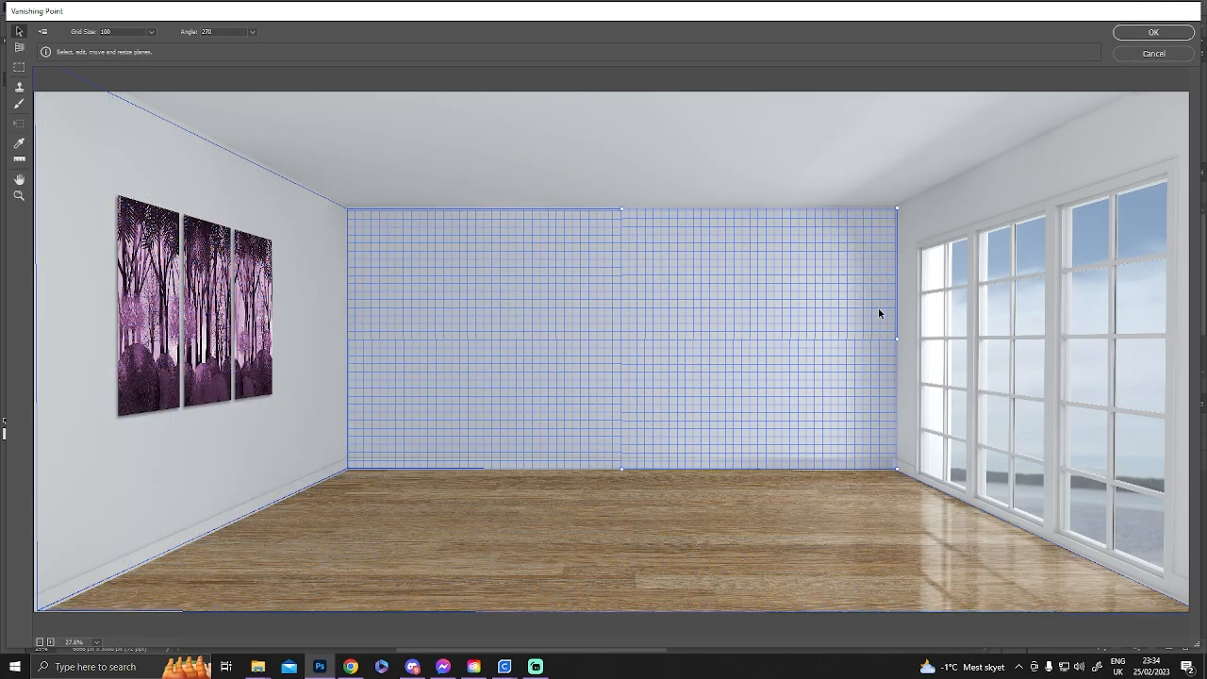
mouse_move(622, 469)
mouse_down()
mouse_move(624, 449)
mouse_move(632, 455)
mouse_up()
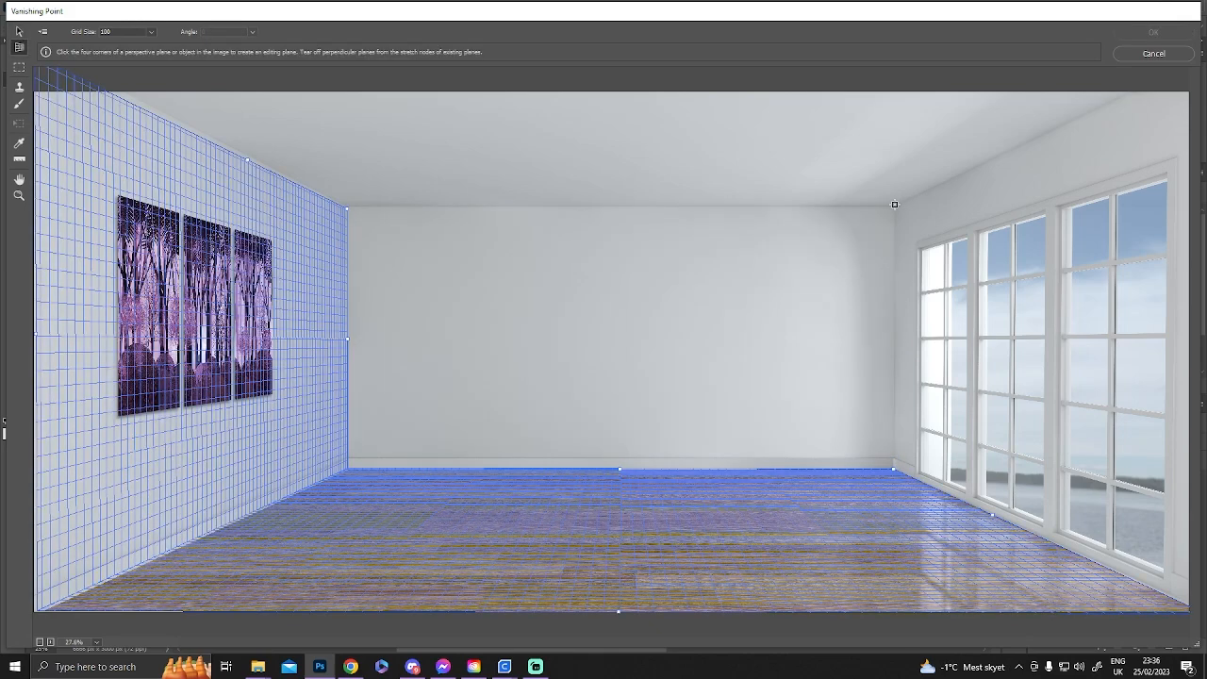
Step: Create a separate four-corner perspective plane covering the back wall from the ceiling line down to the top of the baseboard
click(894, 203)
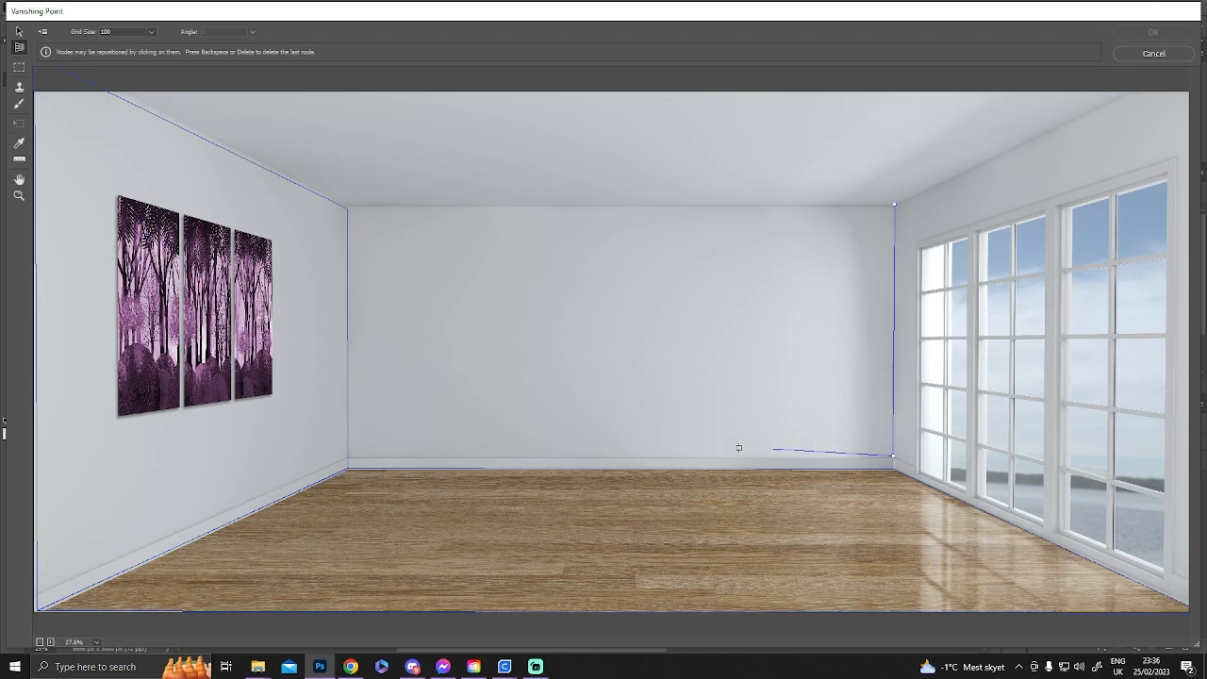
click(346, 458)
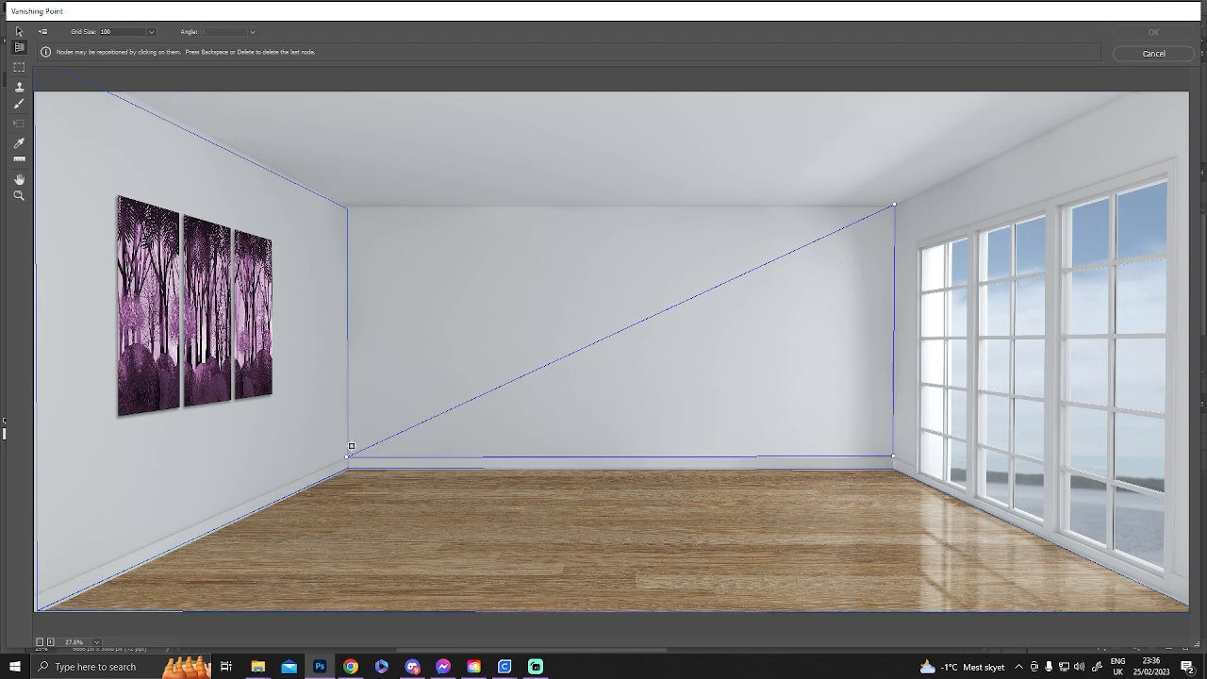
click(346, 205)
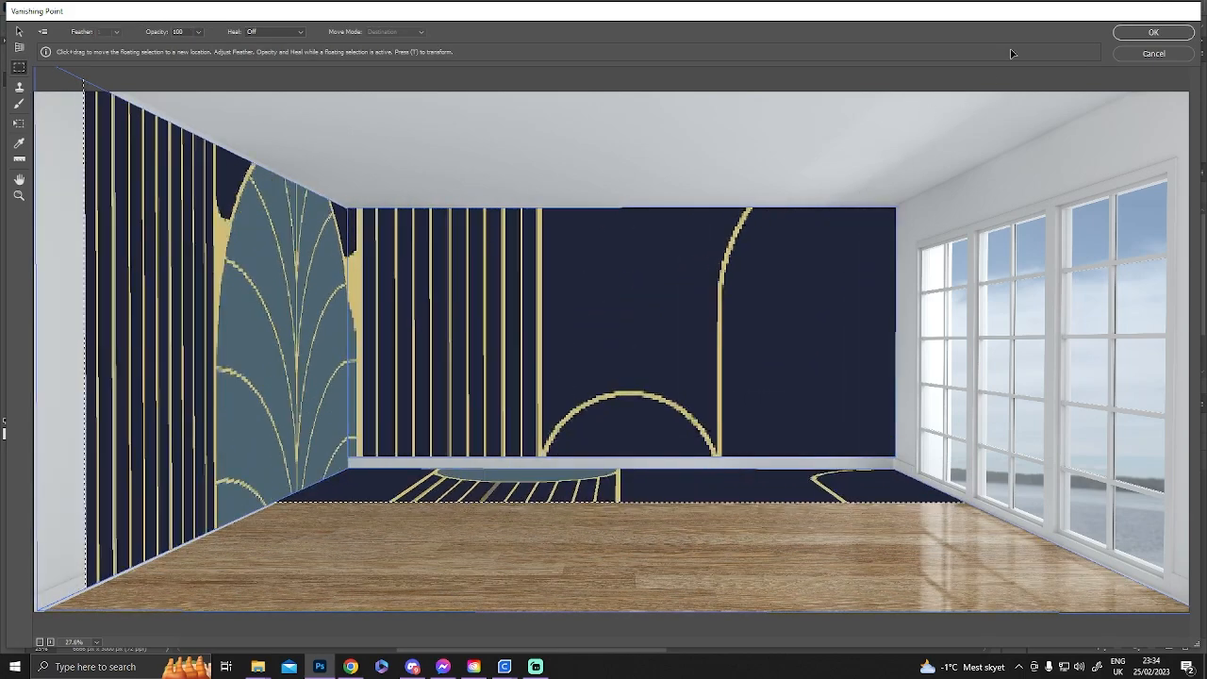
Step: Move the pasted arch-pattern wallpaper onto the back wall's separate plane and position it to fill the wall
drag(1011, 53, 1092, 5)
drag(1046, 127, 920, 219)
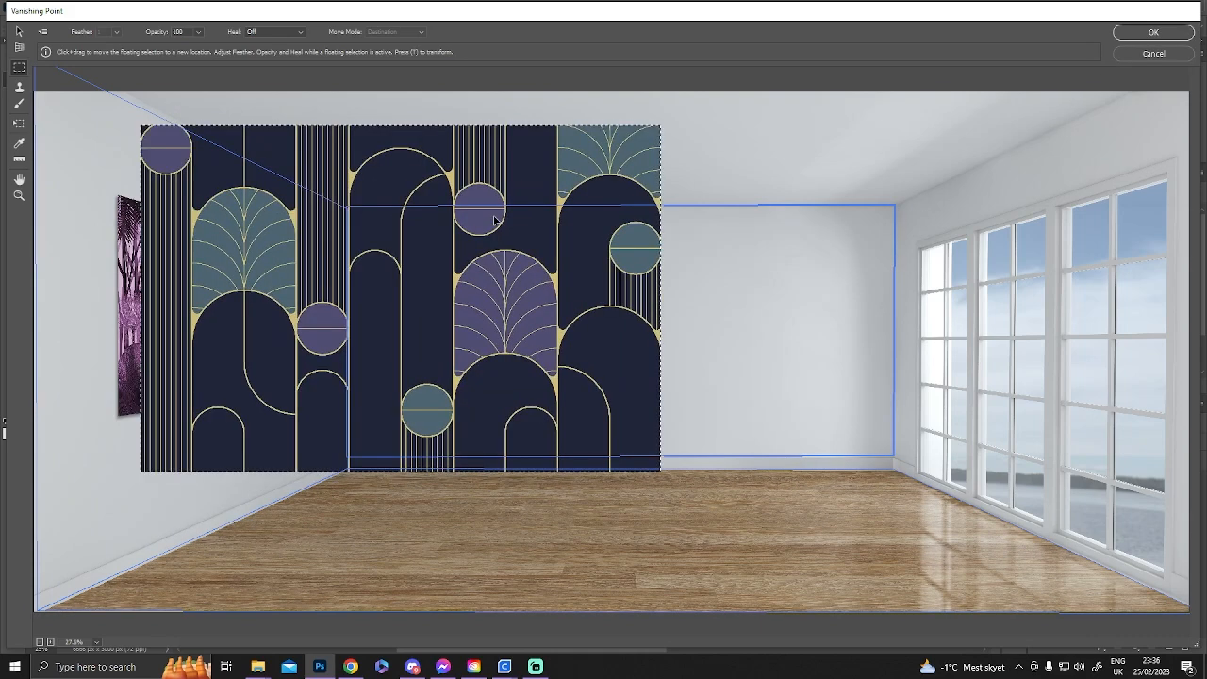
drag(264, 387, 721, 267)
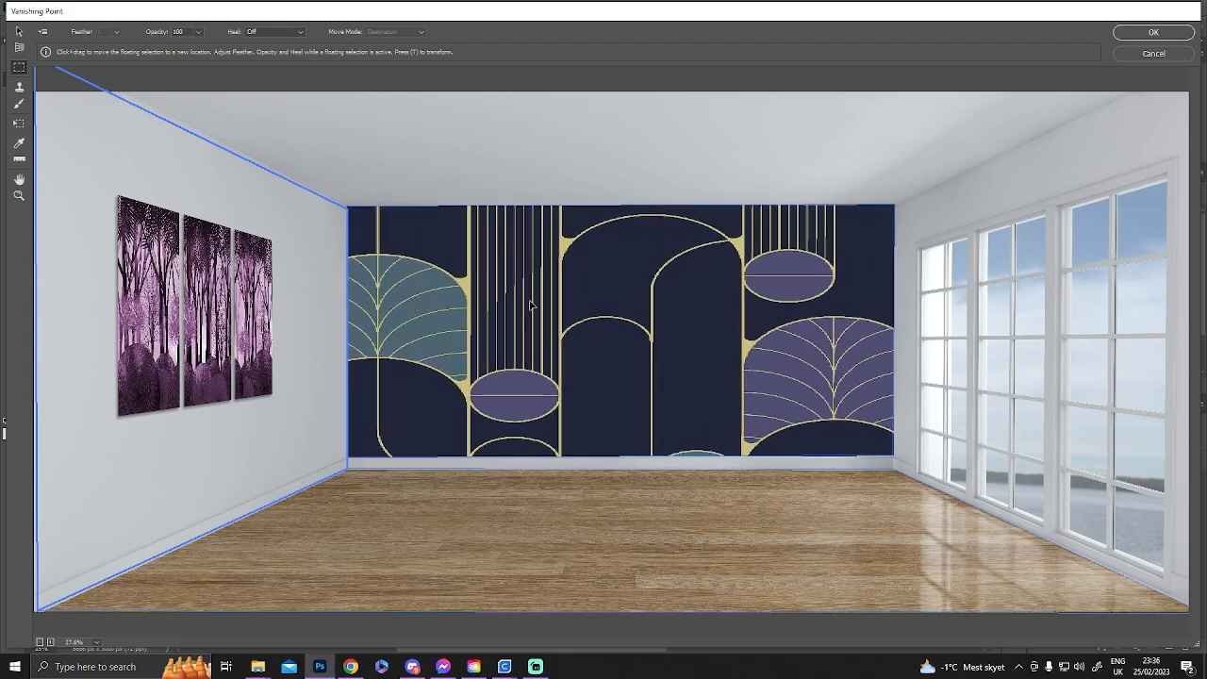
drag(530, 305, 530, 319)
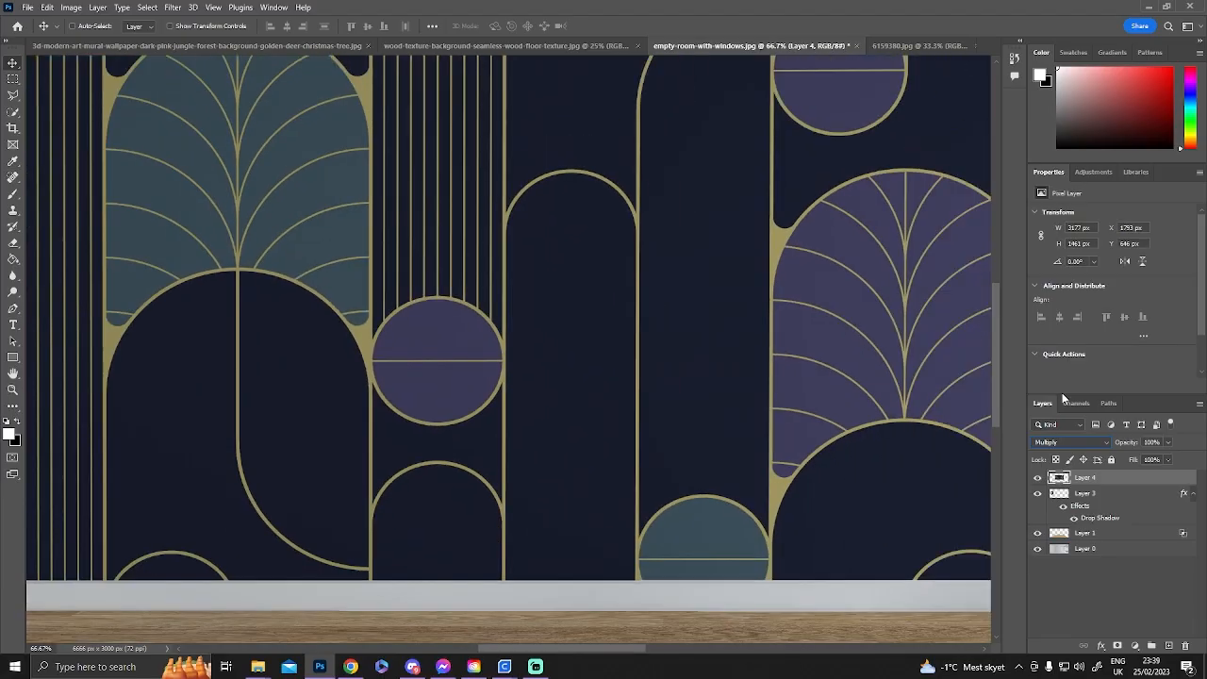
Step: Set Layer 4's Blend If ranges to 0/40 and 233/255 for the current layer, and 0/59 and 212/255 for the underlying layer
key(ctrl+minus)
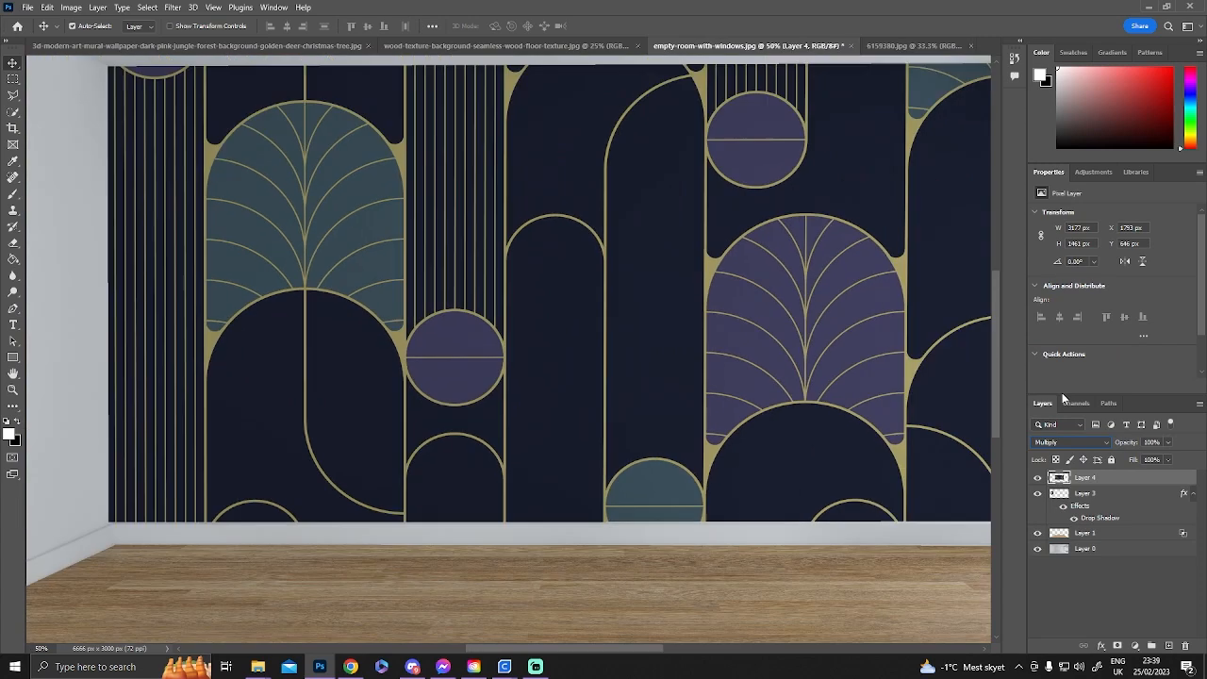
double_click(1150, 476)
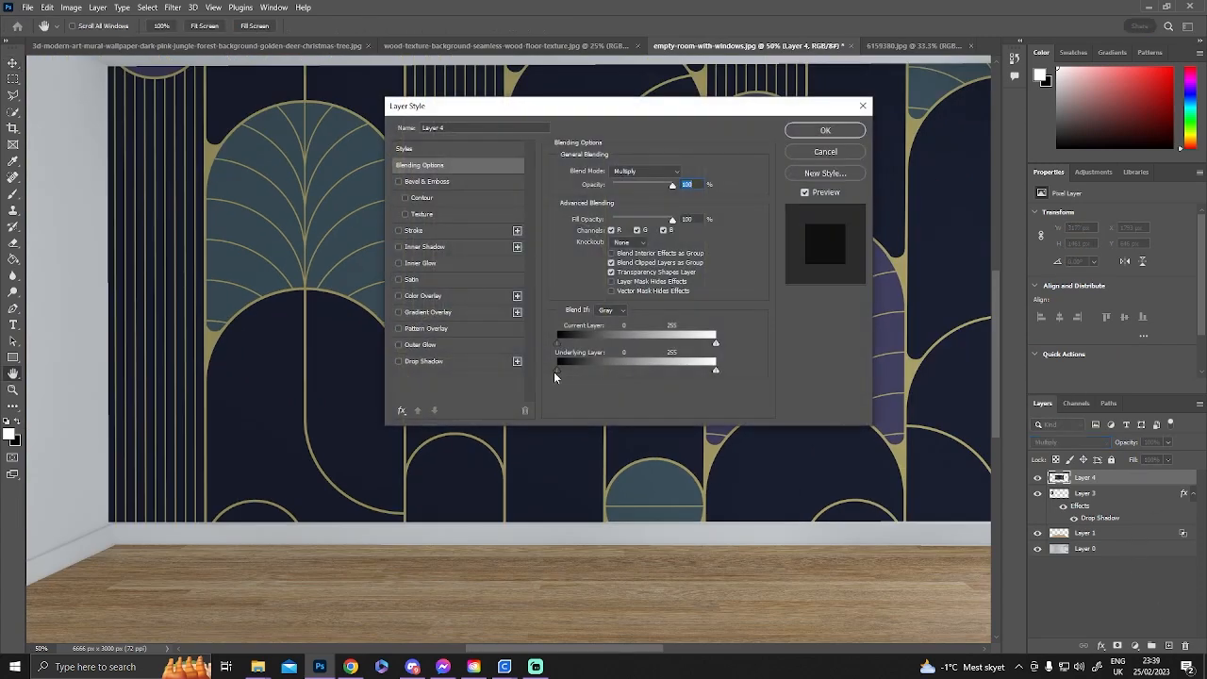
mouse_move(600, 376)
mouse_down()
mouse_move(683, 367)
mouse_move(595, 370)
mouse_up()
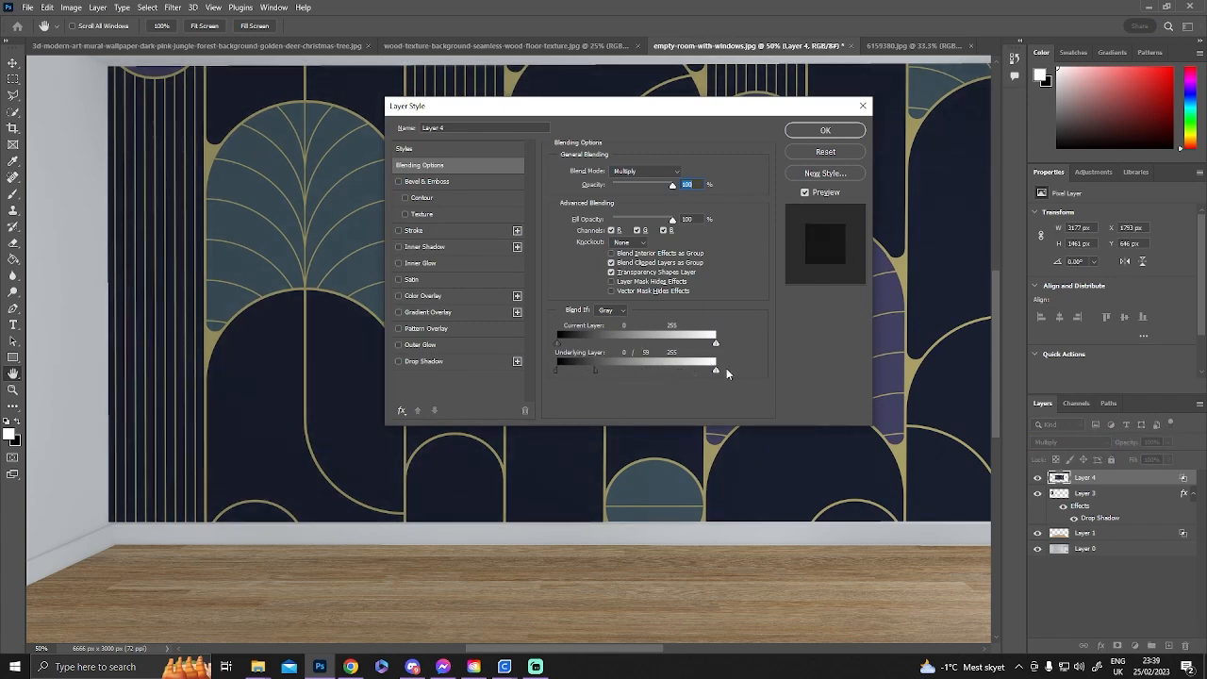
drag(712, 374, 688, 371)
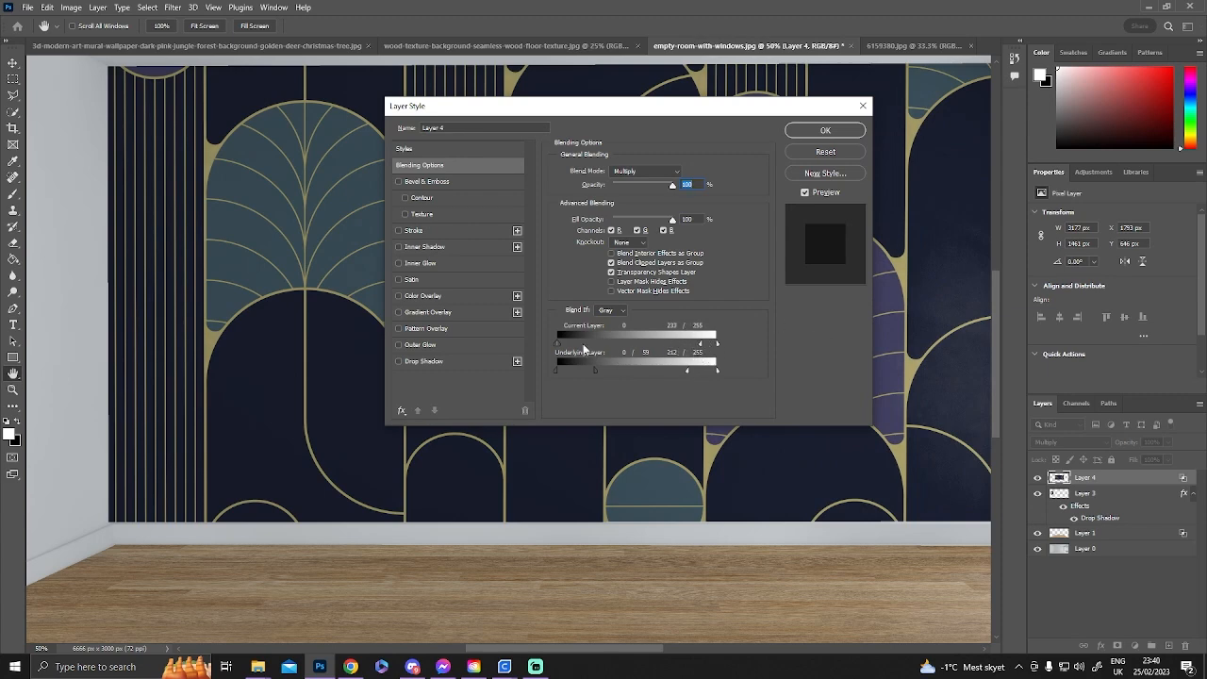
drag(569, 345, 584, 343)
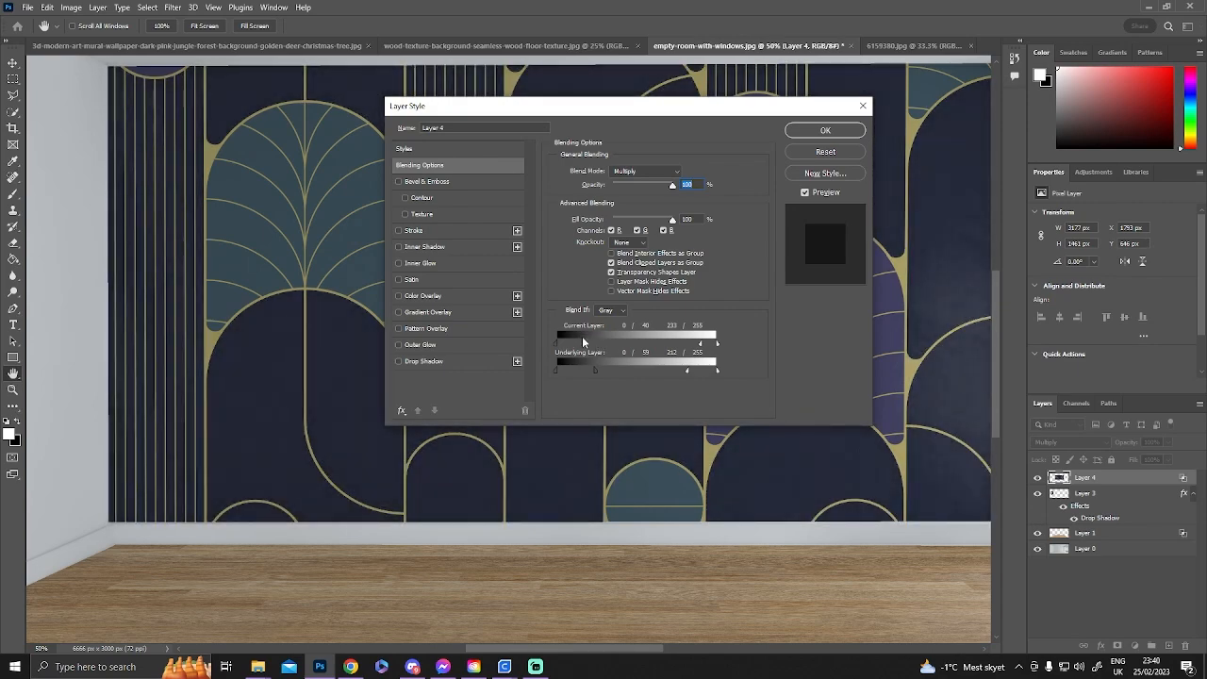
click(815, 135)
Step: Examine the blended wallpaper up close and against the whole room
key(ctrl+plus)
key(ctrl+plus)
key(ctrl+minus)
key(ctrl+minus)
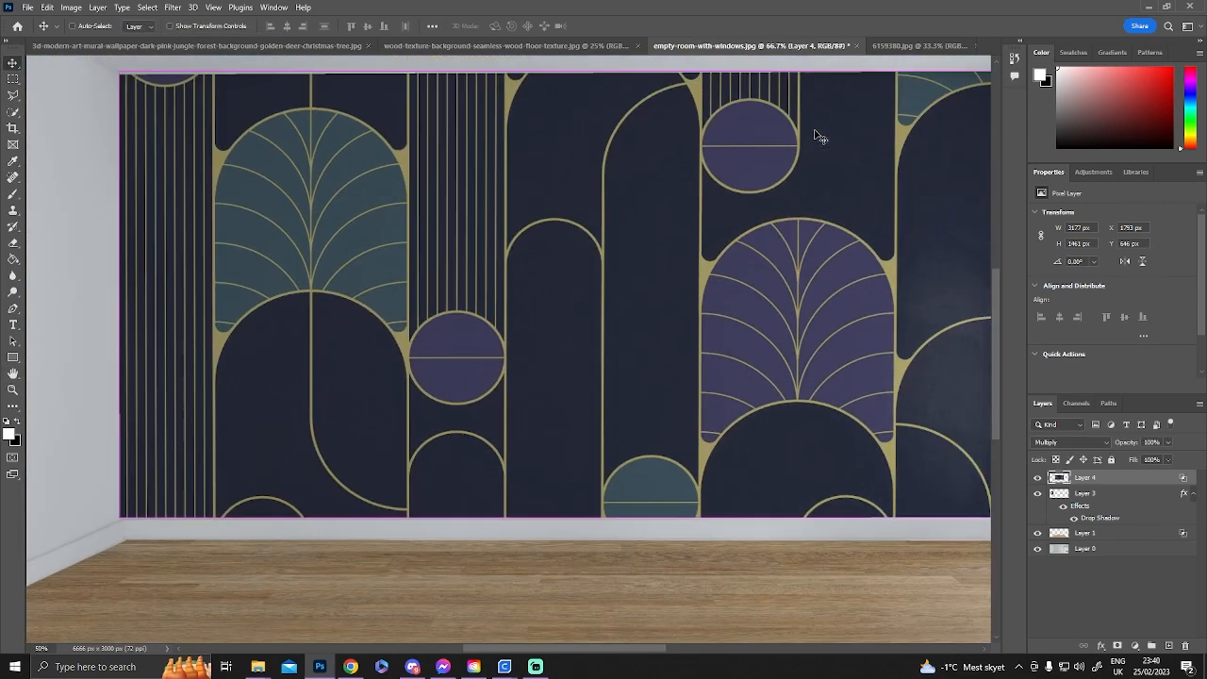
key(ctrl+minus)
key(ctrl+minus)
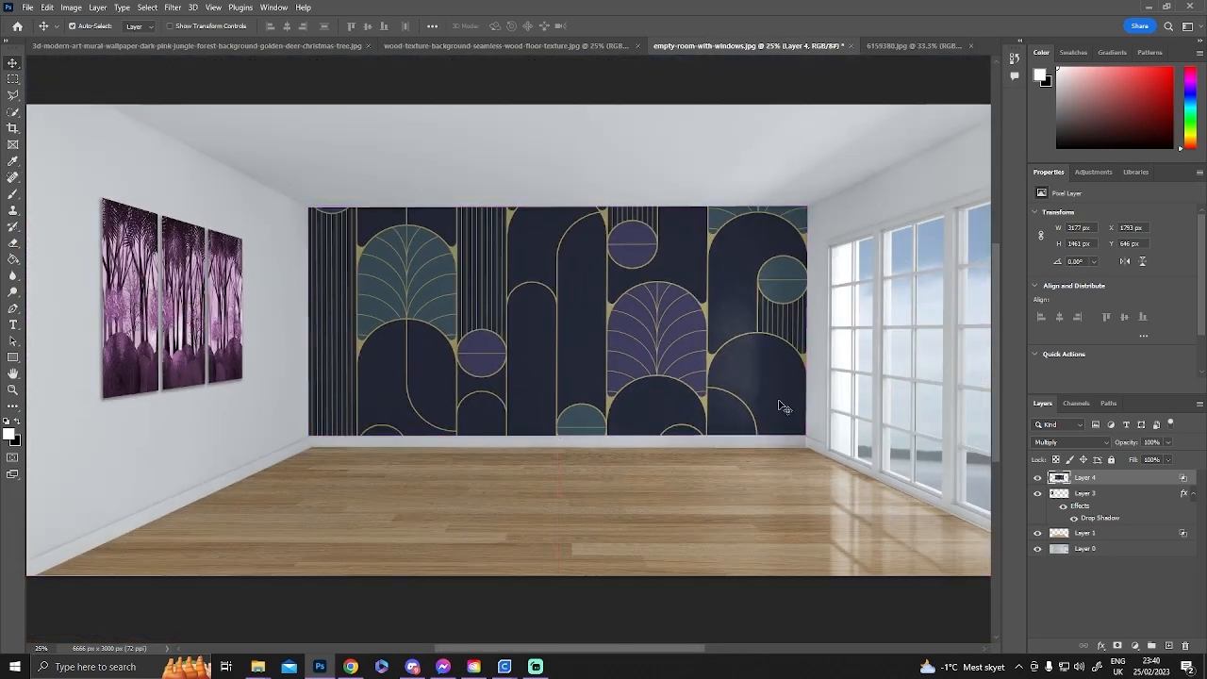
click(787, 499)
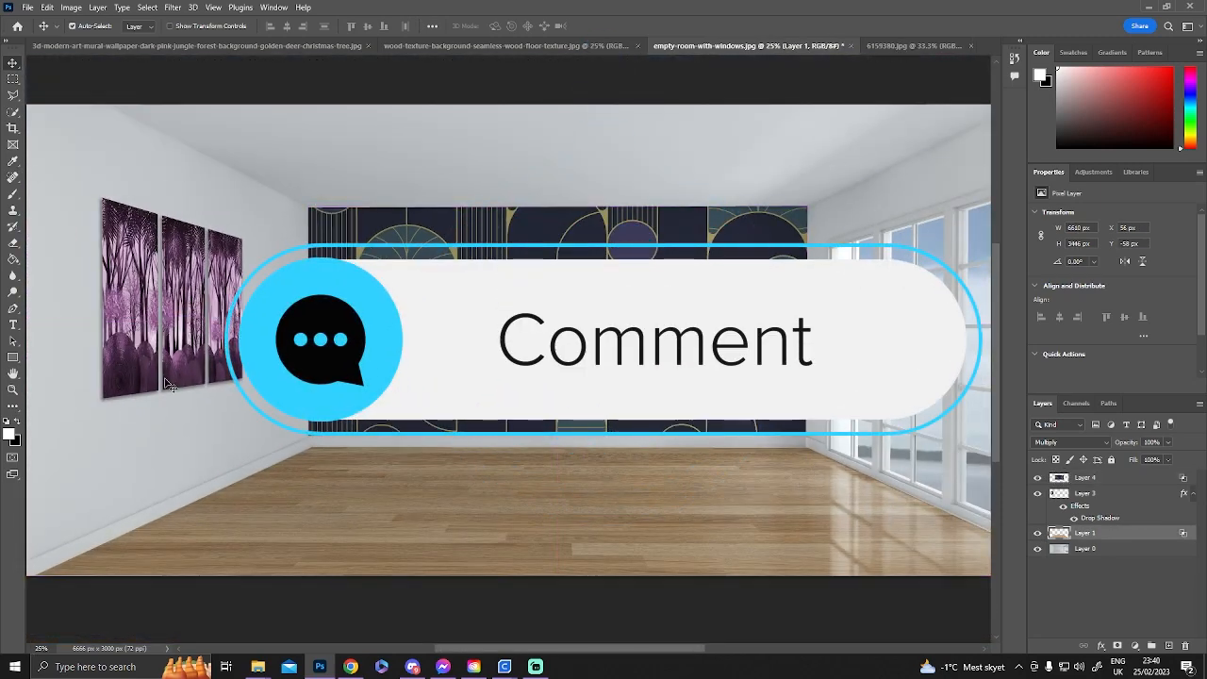